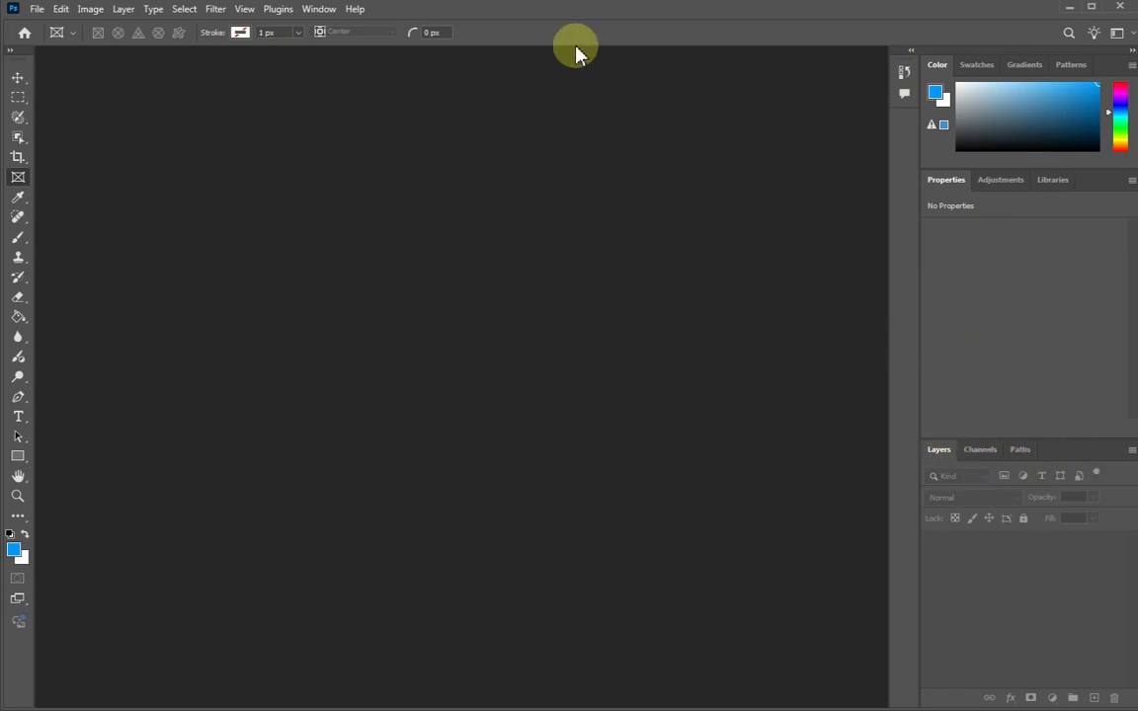
# - Show the Actions panel and load the Curvy-6x9x0_55 Paperback-V2 action file into it from File Explorer
pyautogui.click(309, 10)
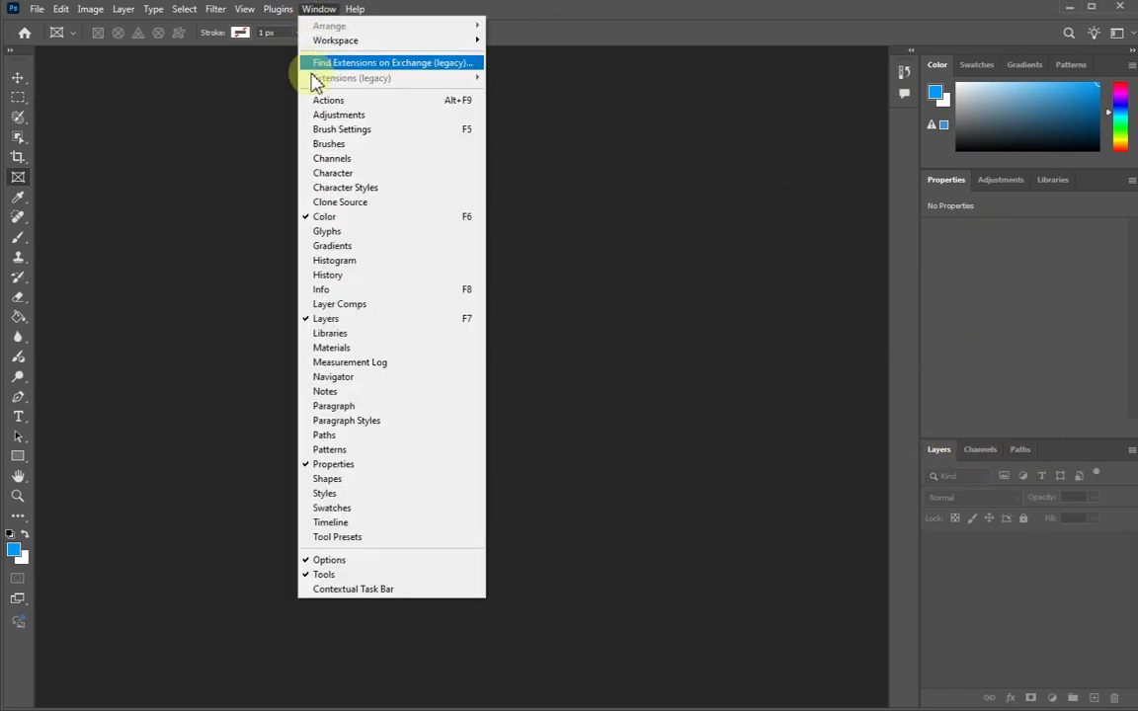
pyautogui.click(346, 103)
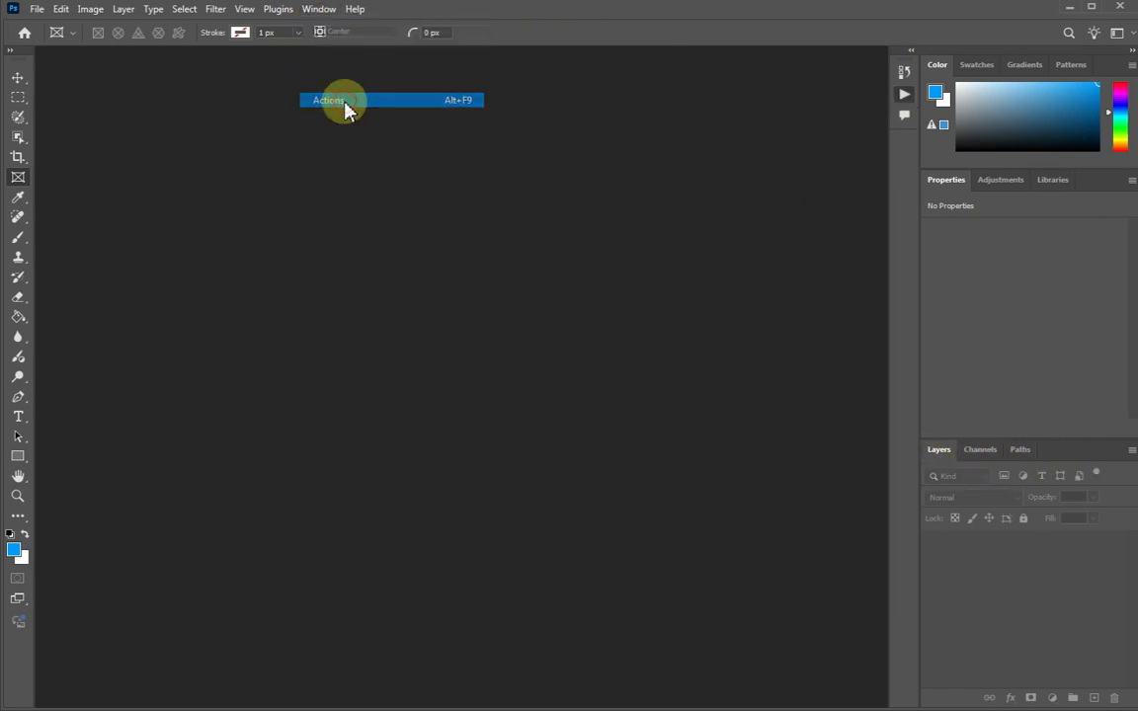
pyautogui.moveTo(765, 161); pyautogui.dragTo(750, 274)
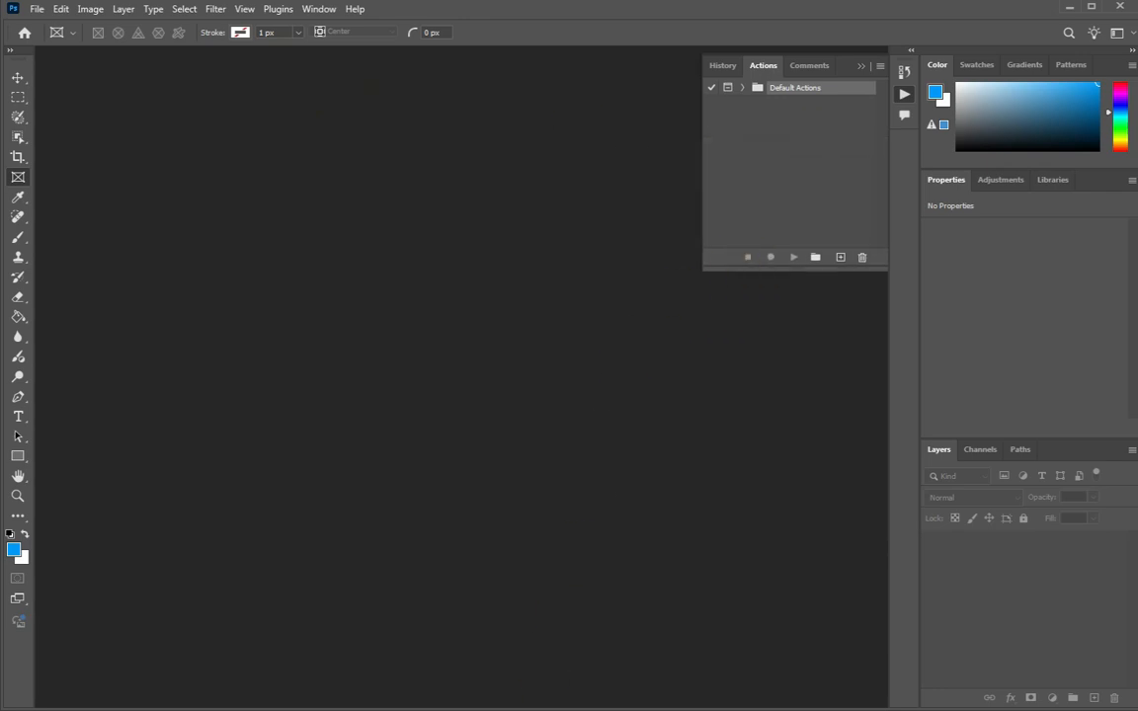
pyautogui.hotkey('alt', 'Tab')
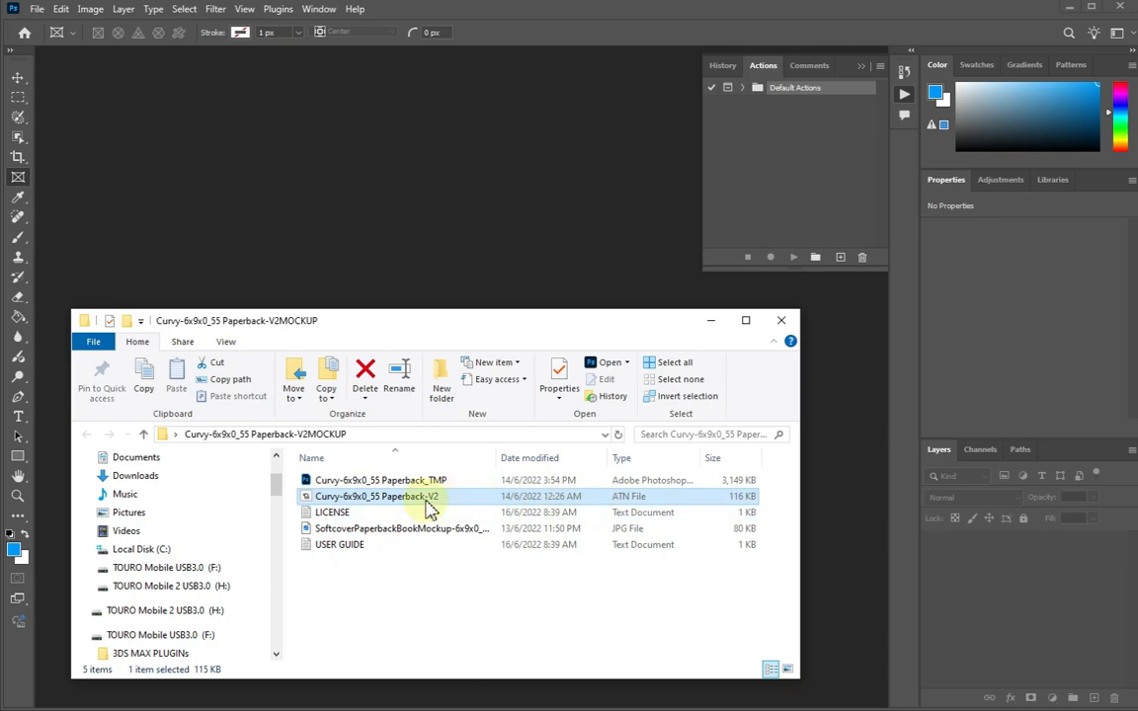
pyautogui.moveTo(428, 503); pyautogui.dragTo(803, 188)
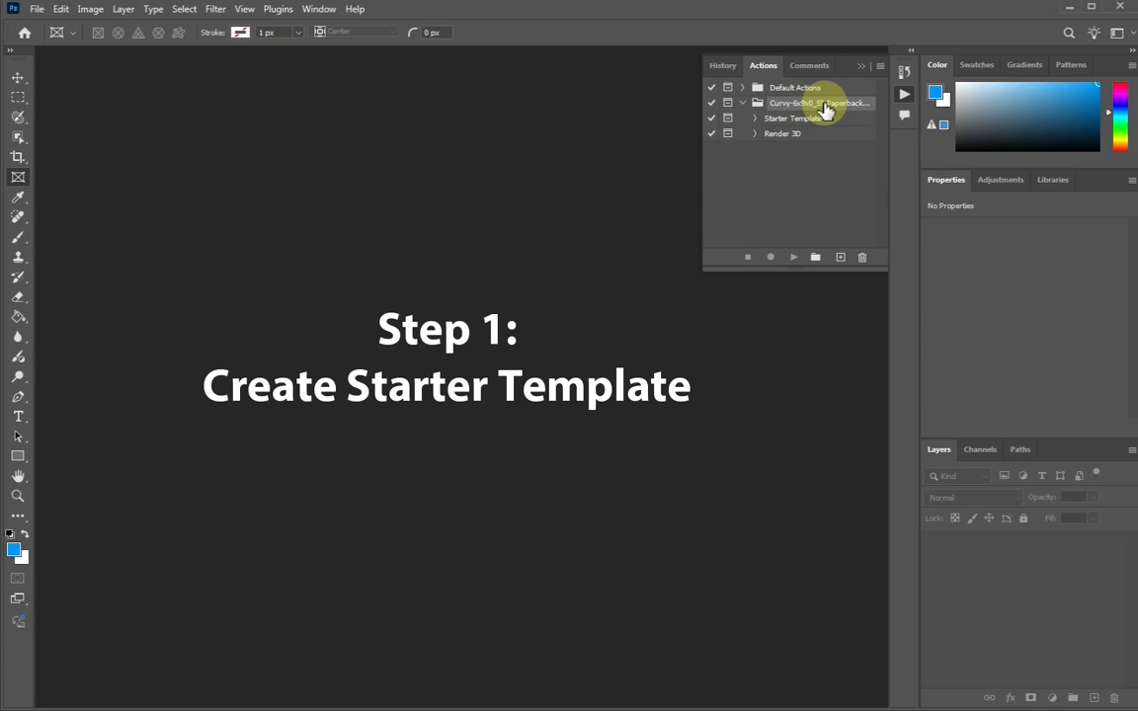
# - Run the Starter Template action from the Curvy-6x9x0_55 Paperback set and dismiss its closing message
pyautogui.click(803, 122)
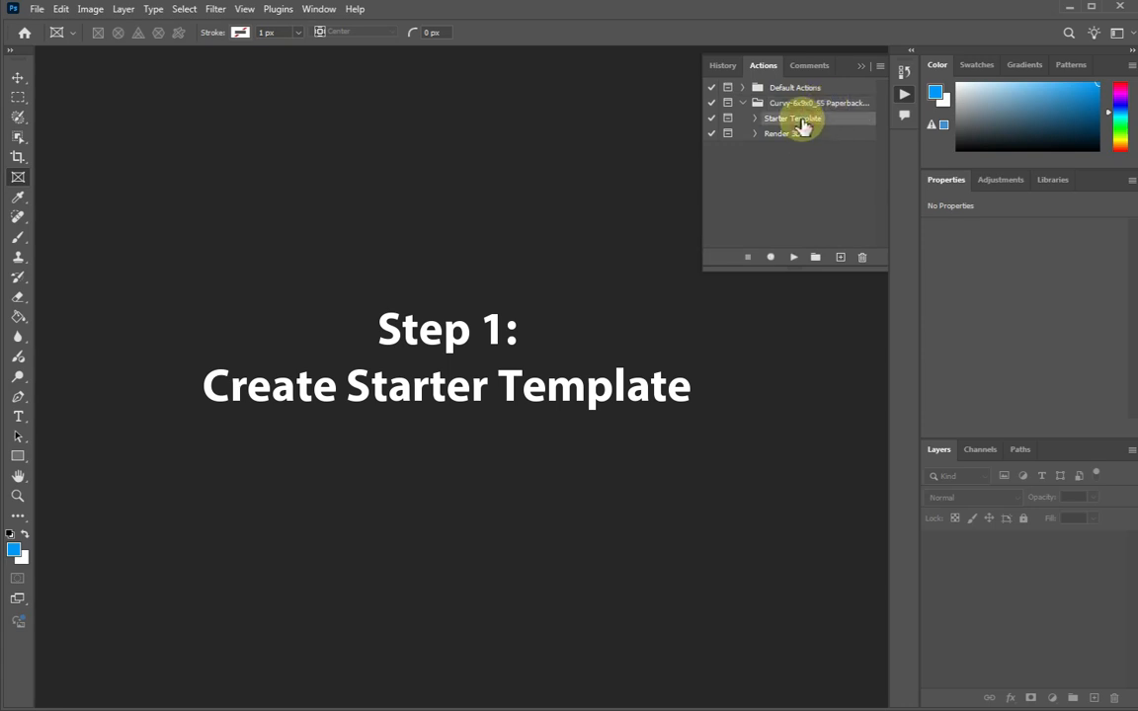
pyautogui.click(793, 262)
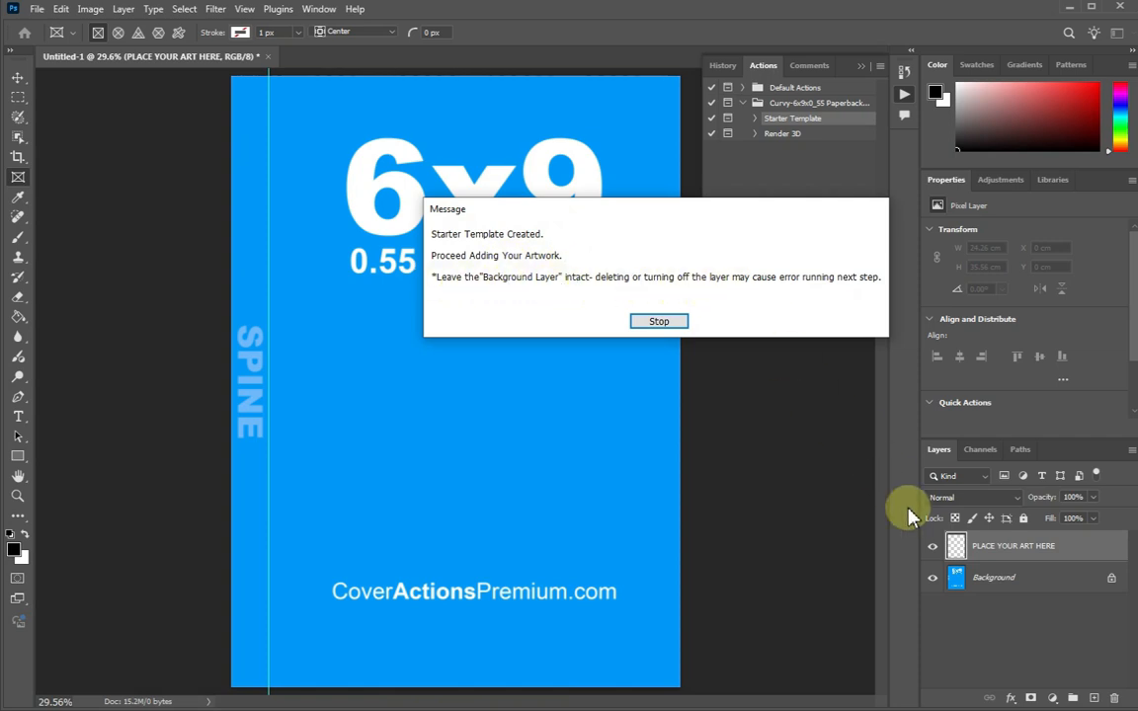
pyautogui.click(664, 321)
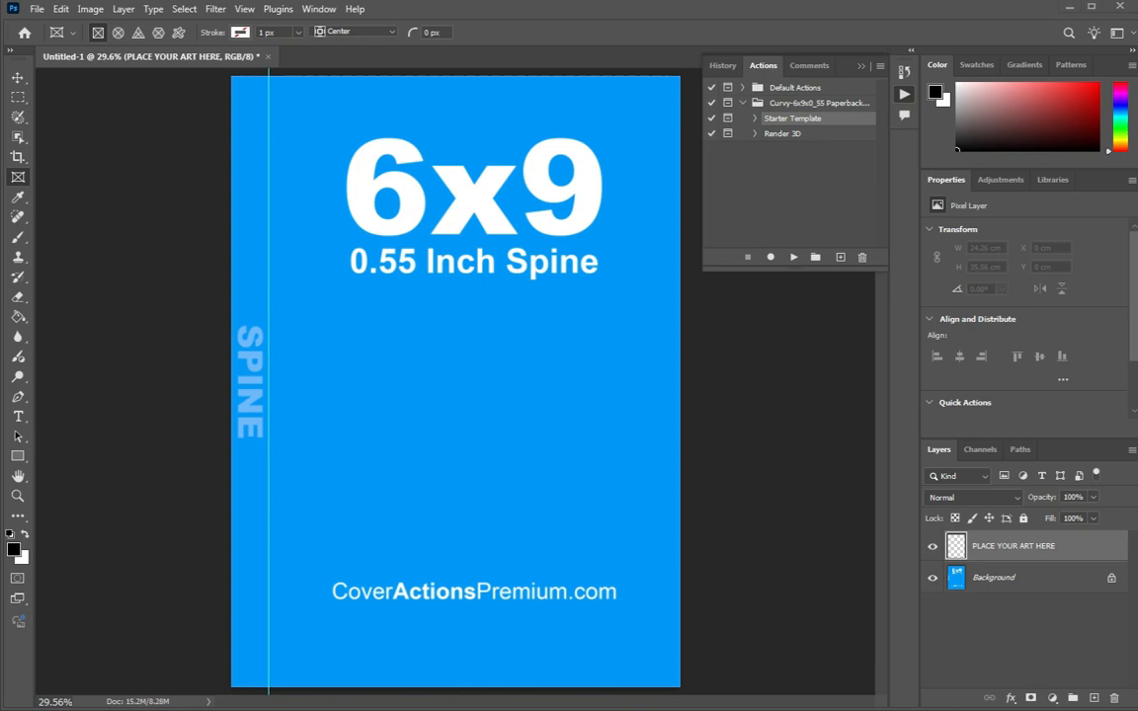
# - Open the Curvy-6x9x0_55 Paperback_TMP file from File Explorer as its own document and update its text layers
pyautogui.click(378, 707)
pyautogui.click(352, 481)
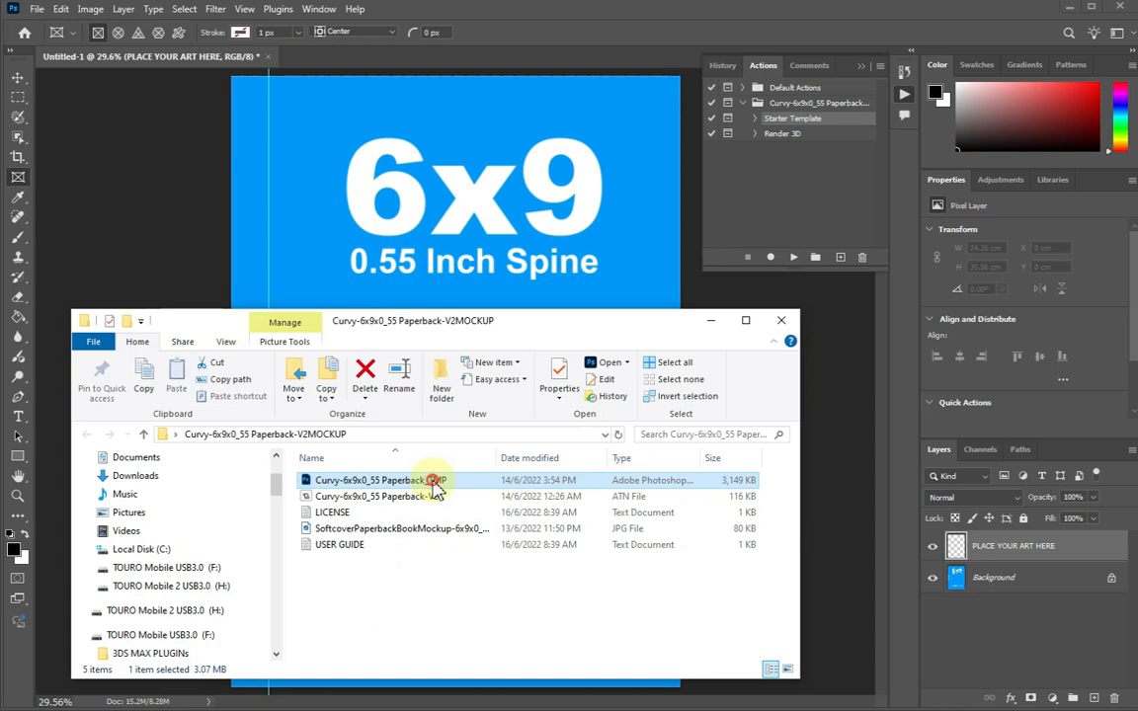
pyautogui.moveTo(436, 487); pyautogui.dragTo(375, 59)
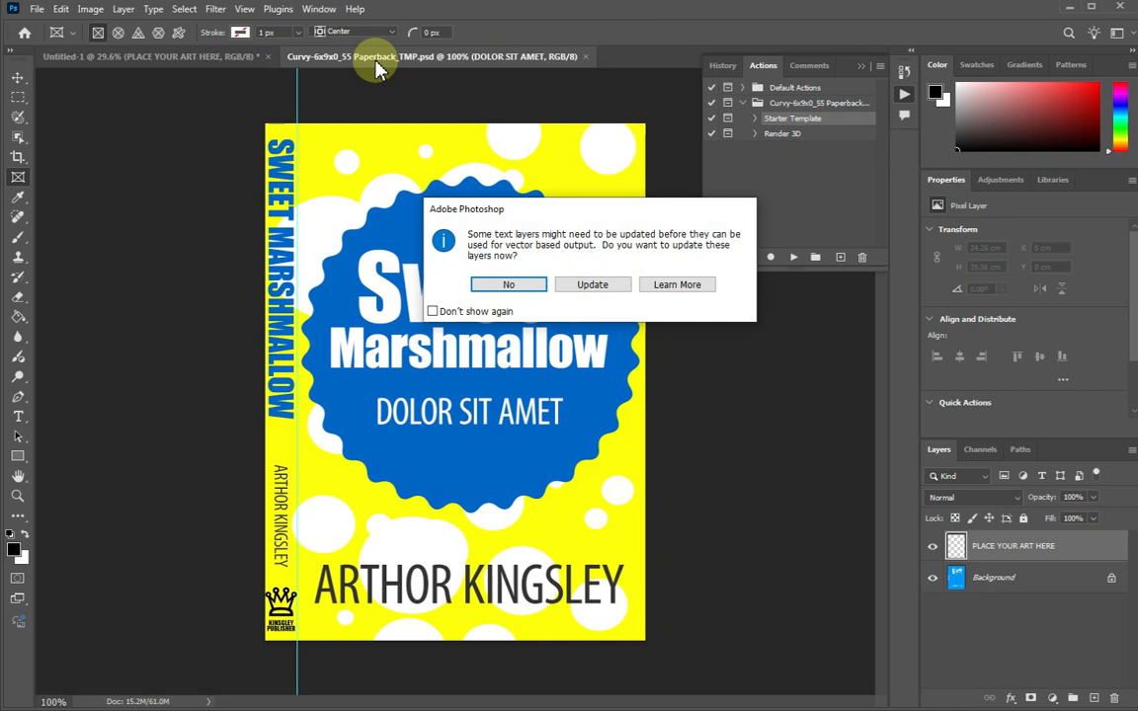
pyautogui.click(594, 287)
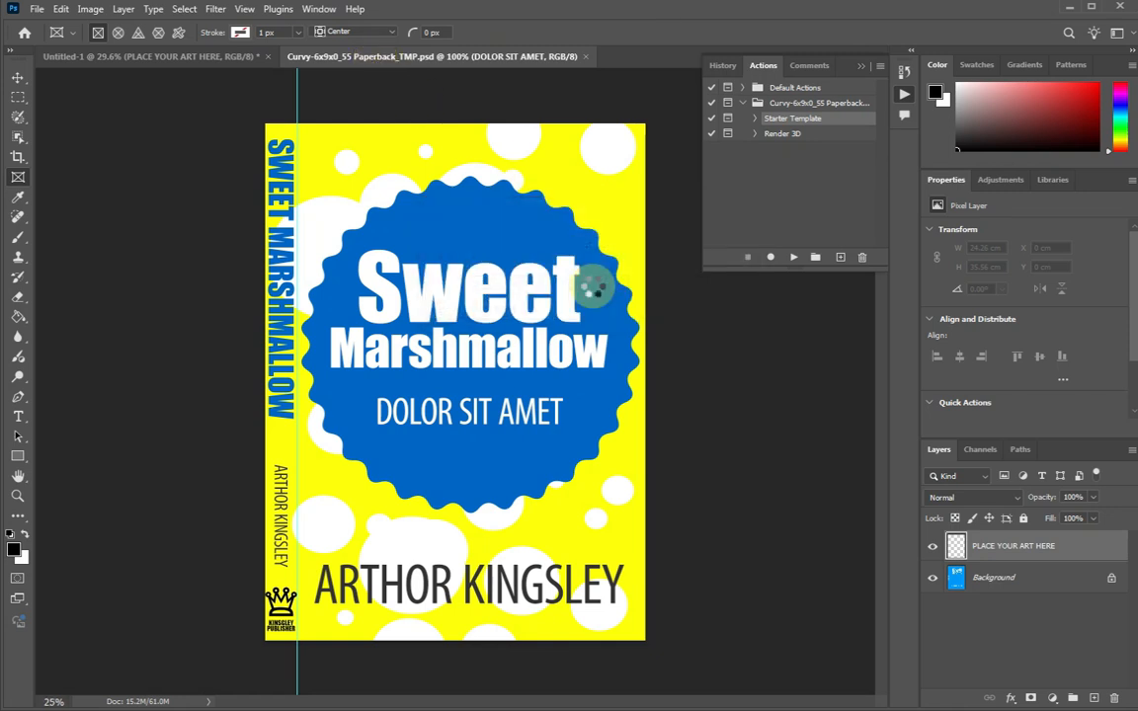
# - Replace the two-line front cover title with "Change" on the first line and "Your Text Here" on the second
pyautogui.click(18, 415)
pyautogui.moveTo(358, 287); pyautogui.dragTo(571, 306)
pyautogui.write('Change')
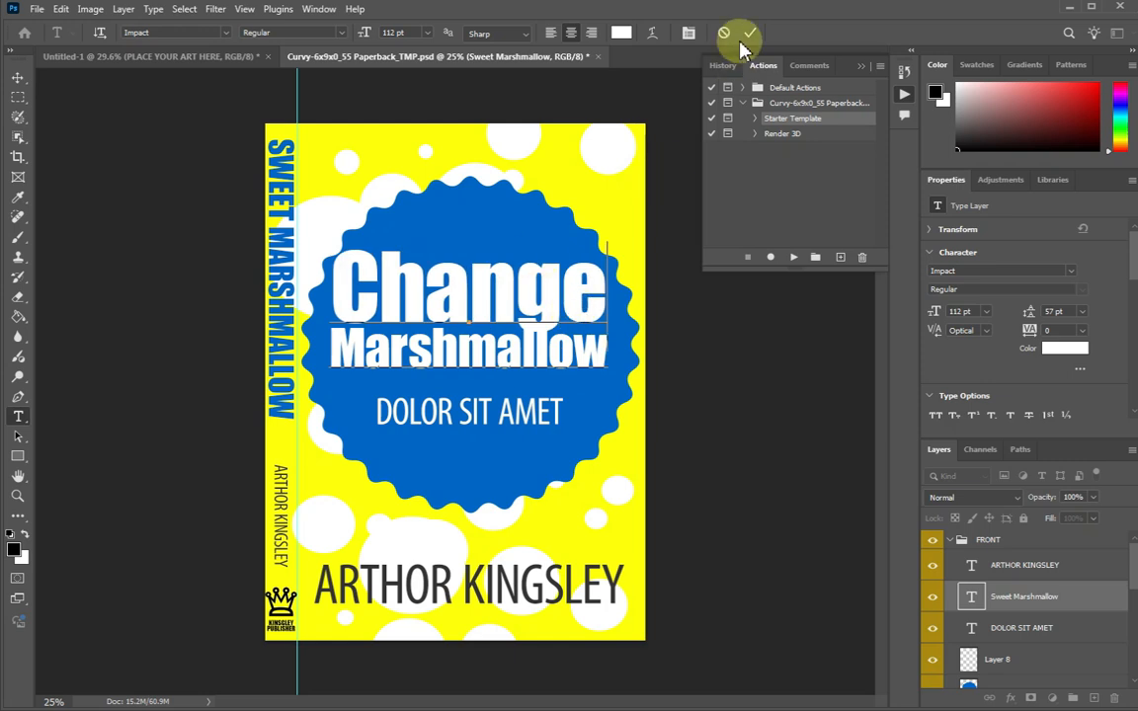
pyautogui.click(750, 33)
pyautogui.moveTo(340, 350); pyautogui.dragTo(605, 365)
pyautogui.write('You')
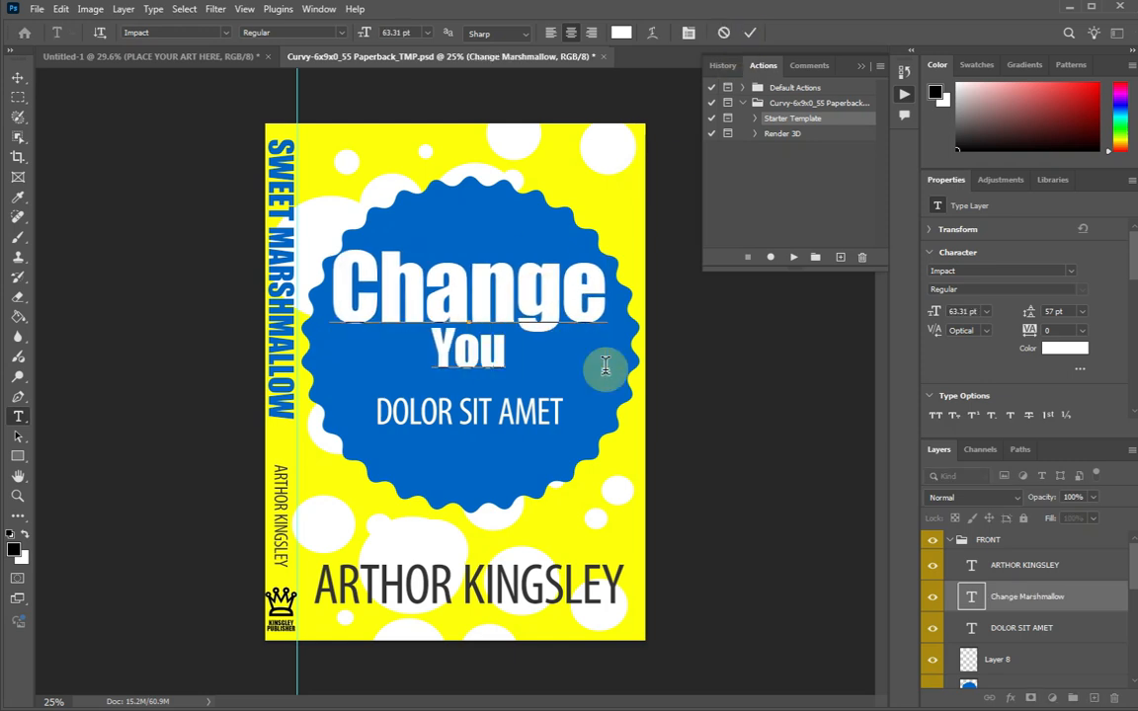
pyautogui.write('r Text Here')
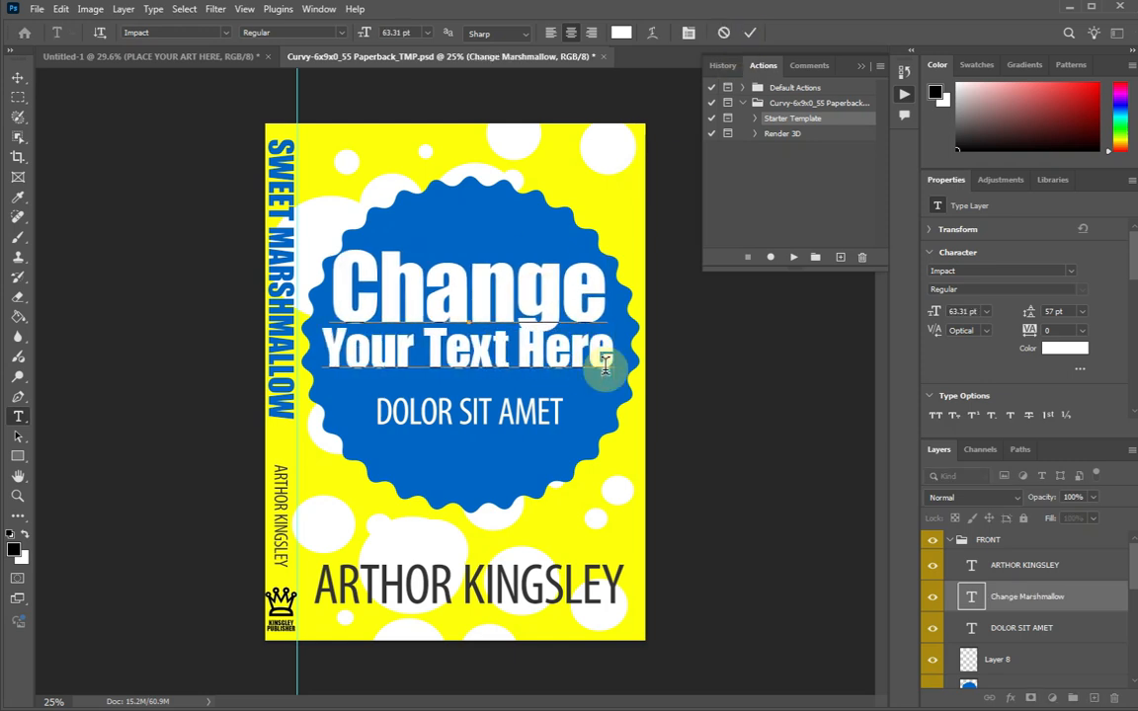
pyautogui.click(750, 33)
pyautogui.moveTo(378, 413); pyautogui.dragTo(613, 420)
pyautogui.click(750, 32)
# - Replace the author name on the front cover with "Your Name" and centre it below the blue badge
pyautogui.moveTo(314, 585); pyautogui.dragTo(635, 590)
pyautogui.write('Your ')
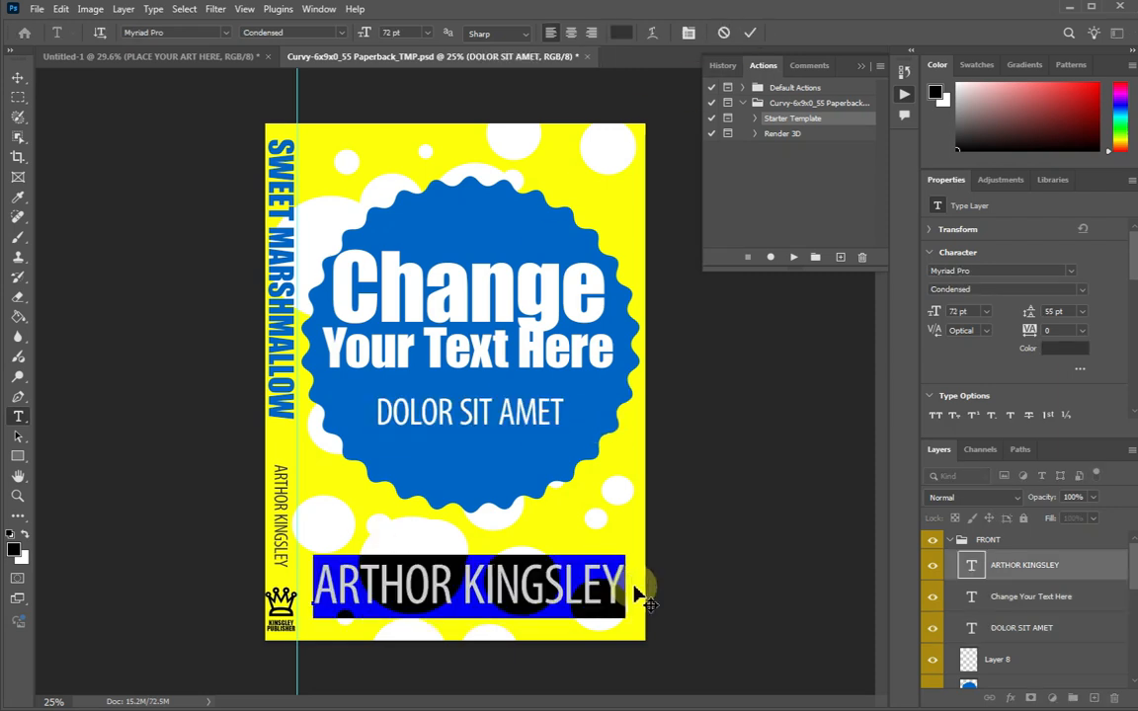
pyautogui.write('Name')
pyautogui.click(750, 32)
pyautogui.press('v')
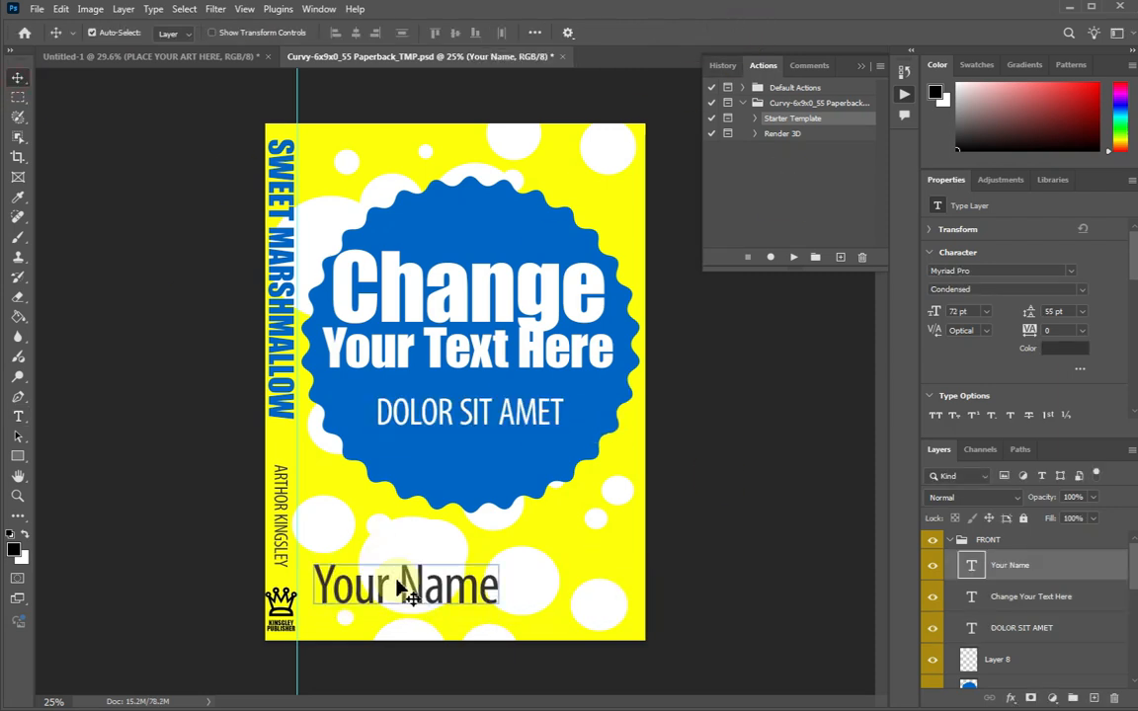
pyautogui.moveTo(384, 579); pyautogui.dragTo(445, 579)
# - Check the spine title text and hide and show two lower layers to see what they contain
pyautogui.click(18, 415)
pyautogui.moveTo(283, 132); pyautogui.dragTo(281, 419)
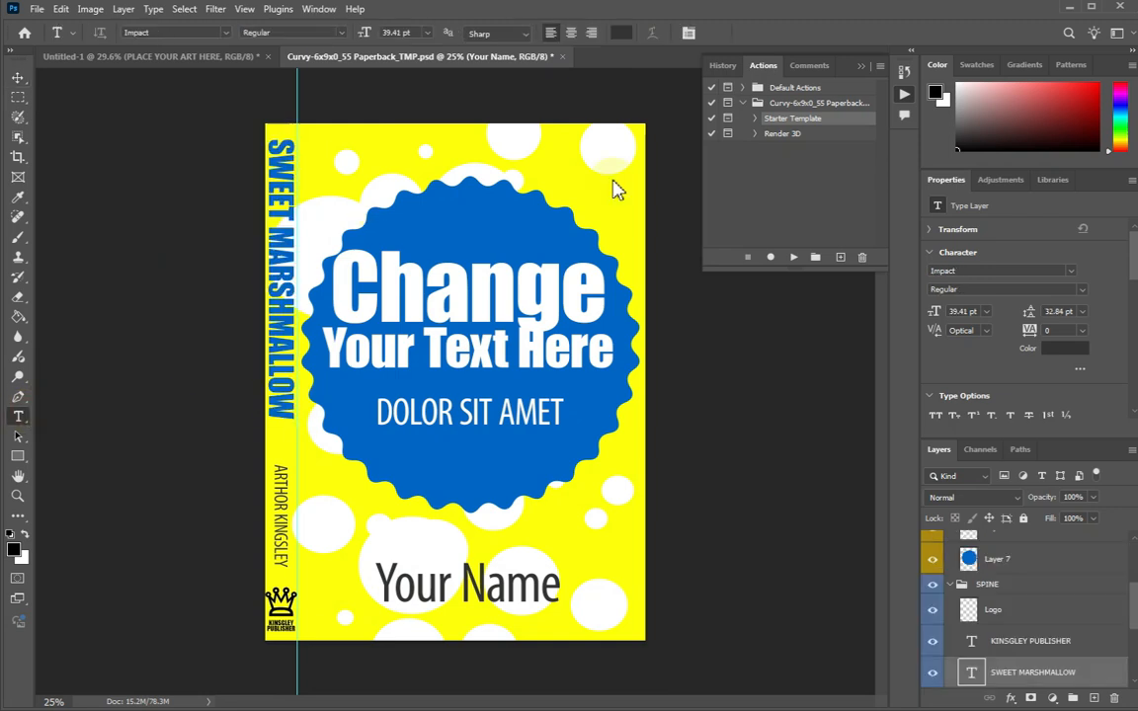
pyautogui.click(750, 33)
pyautogui.scroll(-2, 1088, 646)
pyautogui.scroll(-3, 1087, 646)
pyautogui.click(933, 610)
pyautogui.click(932, 610)
pyautogui.click(933, 579)
pyautogui.click(933, 579)
pyautogui.scroll(5, 1015, 613)
pyautogui.scroll(1, 1017, 607)
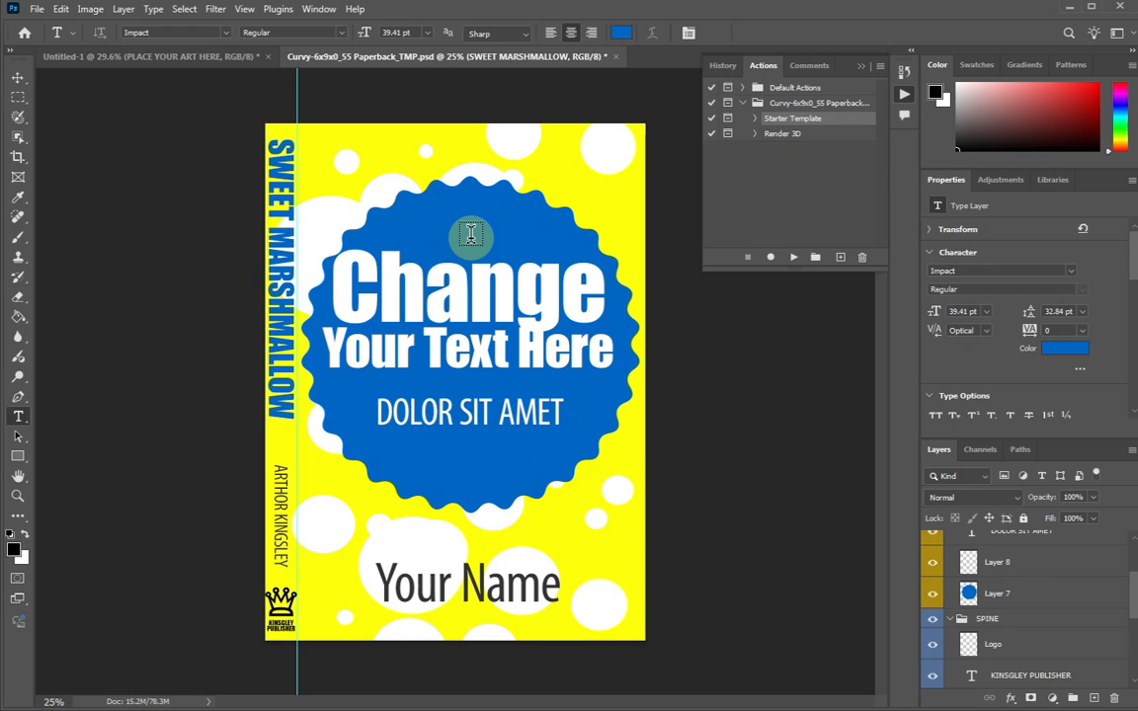
# - Run the Render 3D action on the edited cover and dismiss its completion message
pyautogui.click(779, 138)
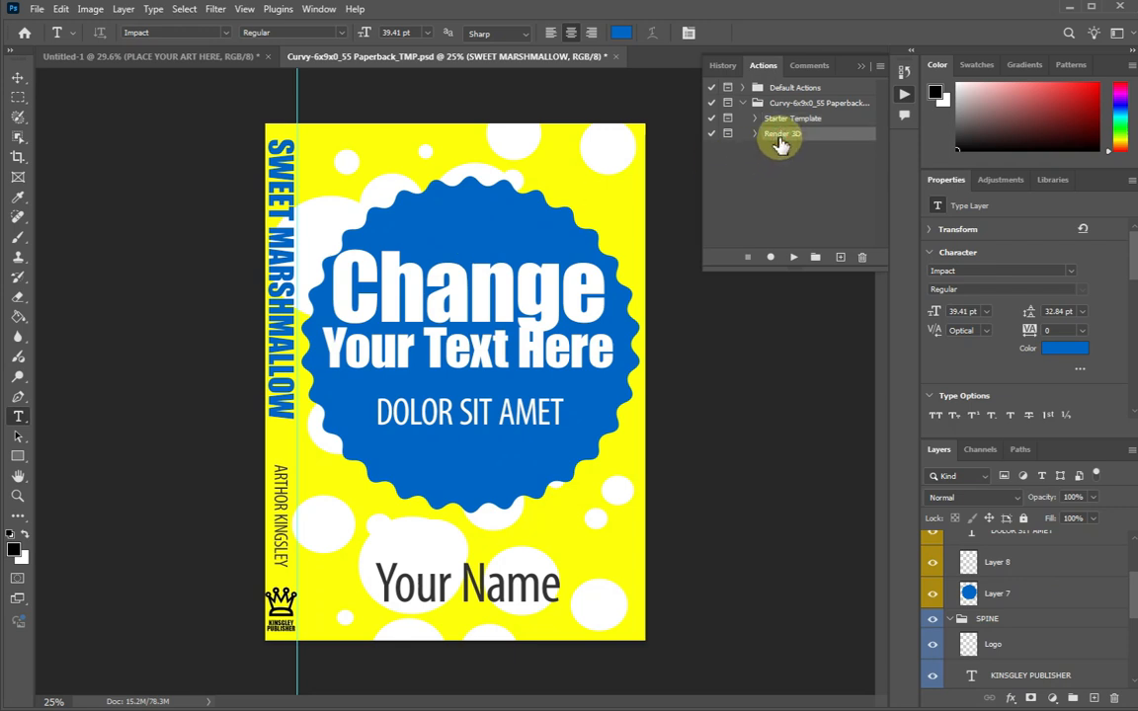
pyautogui.click(793, 257)
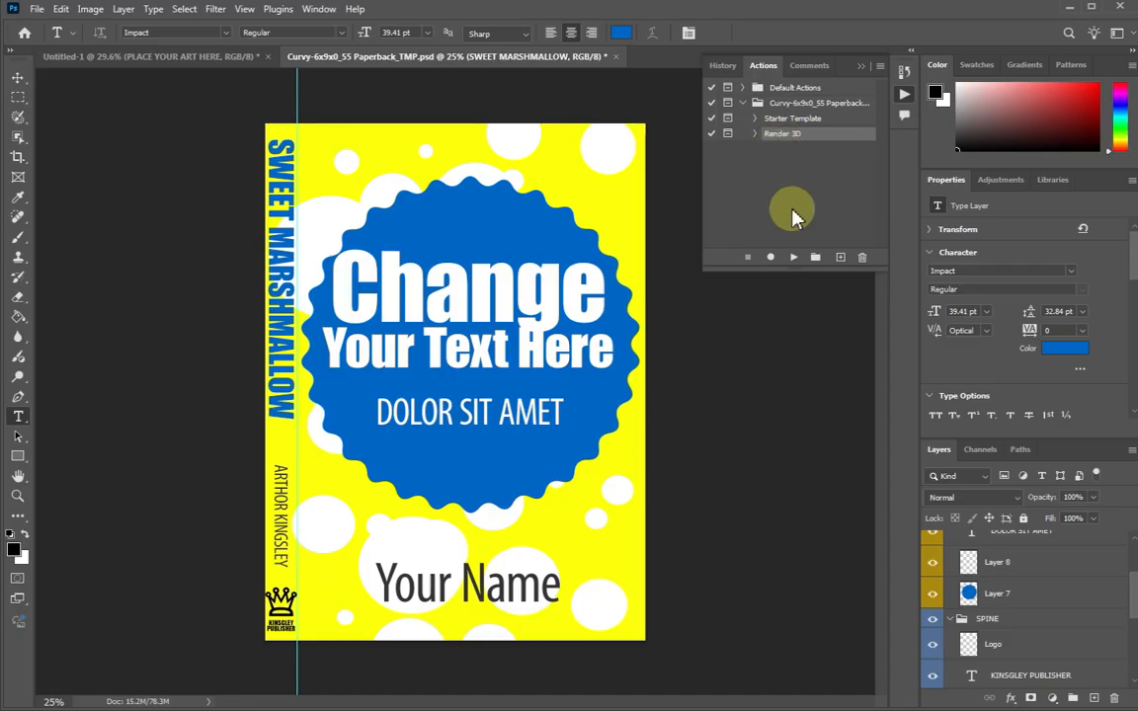
pyautogui.click(791, 259)
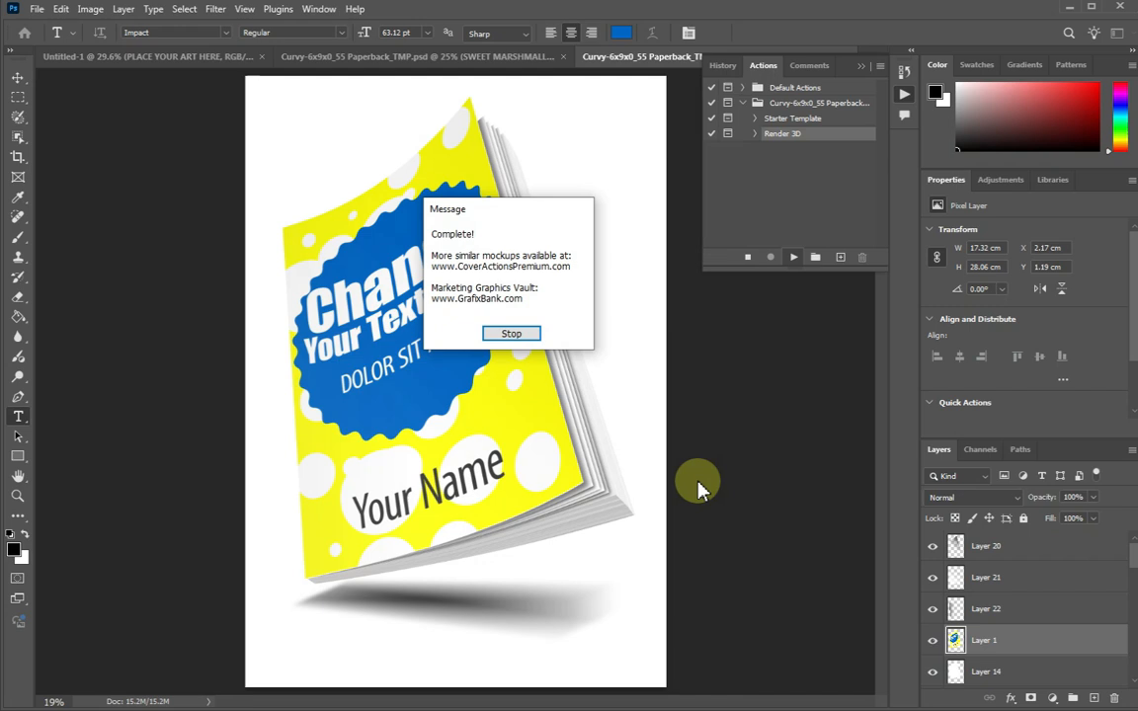
pyautogui.click(520, 333)
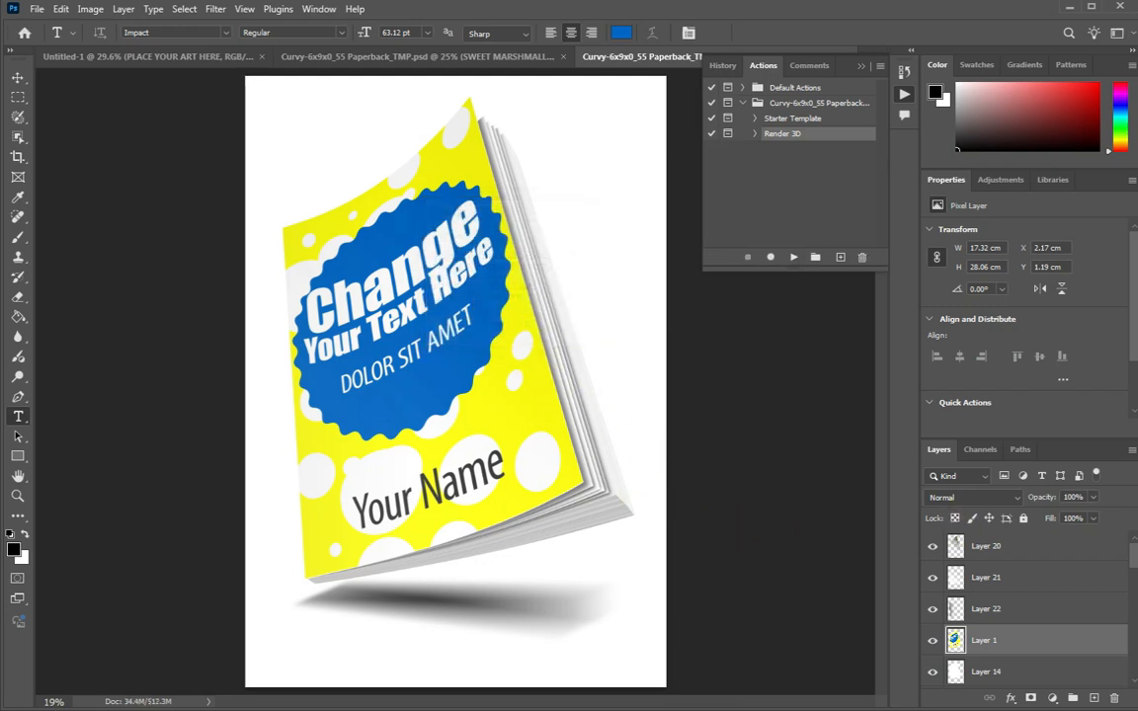
# - Examine the rendered book's layers and its page edges up close at 50% zoom
pyautogui.moveTo(1126, 554); pyautogui.dragTo(1133, 590)
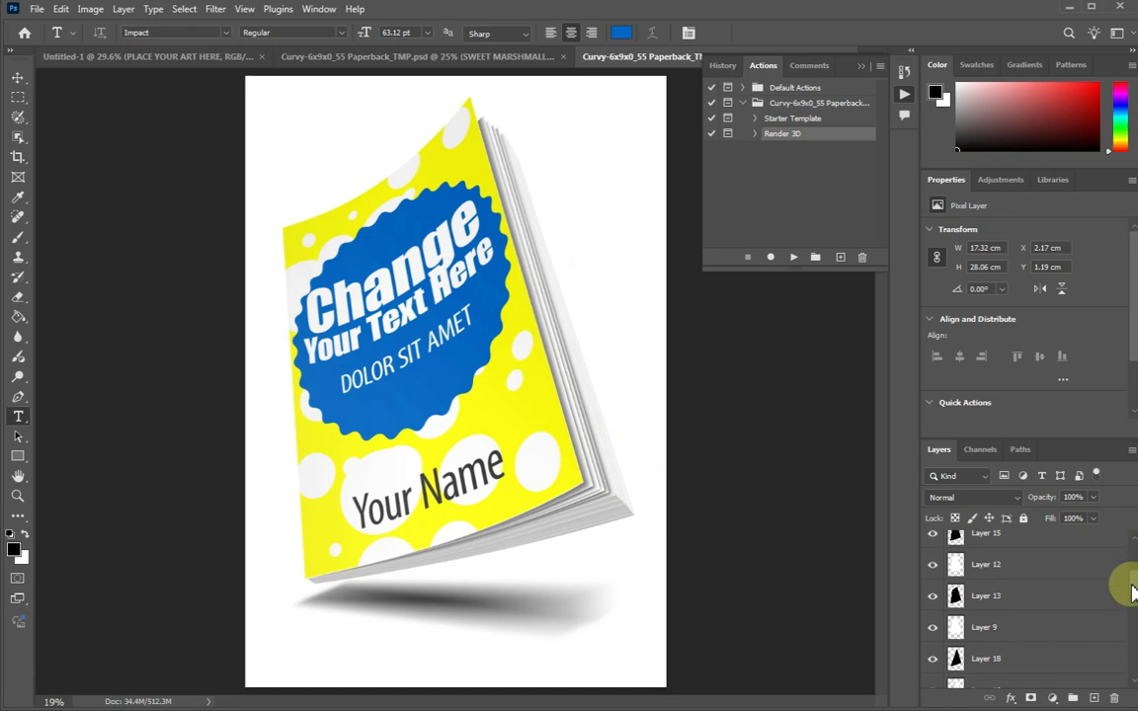
pyautogui.click(18, 496)
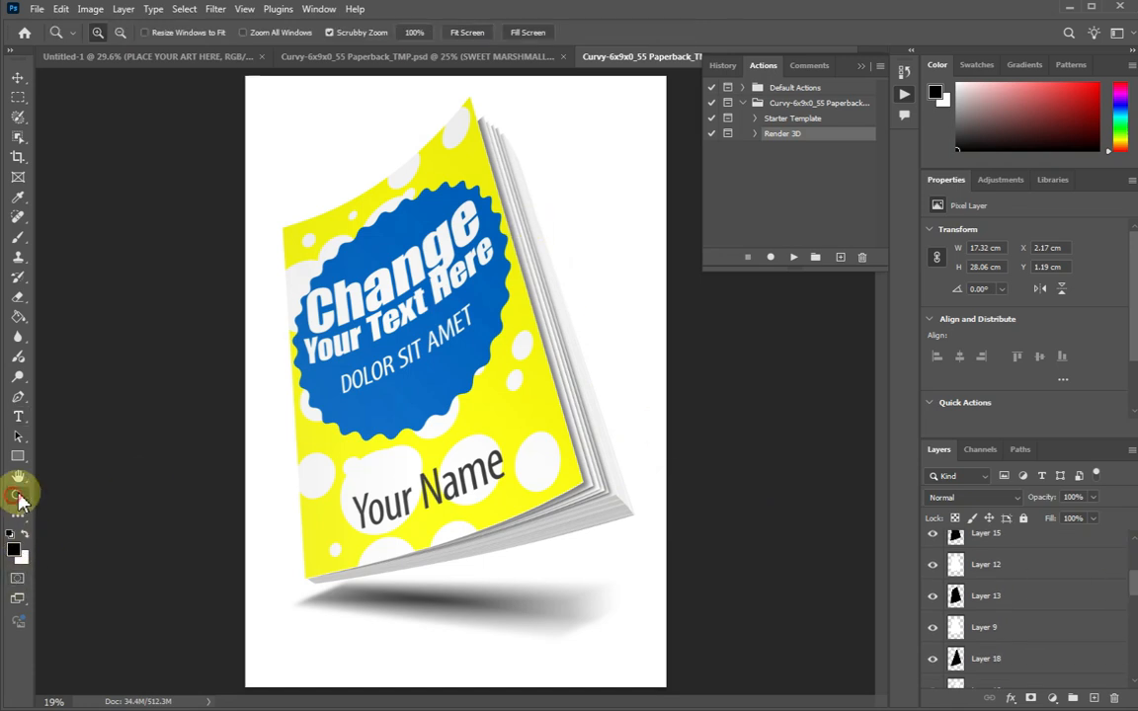
pyautogui.click(536, 258)
pyautogui.click(536, 257)
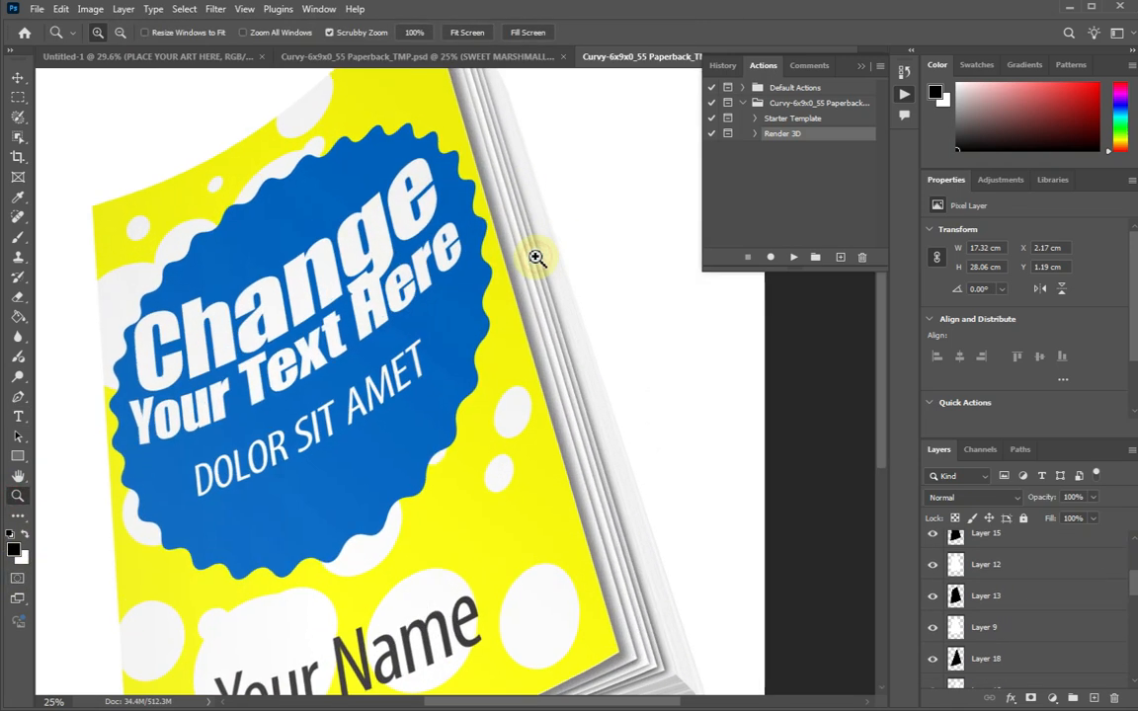
pyautogui.click(583, 317)
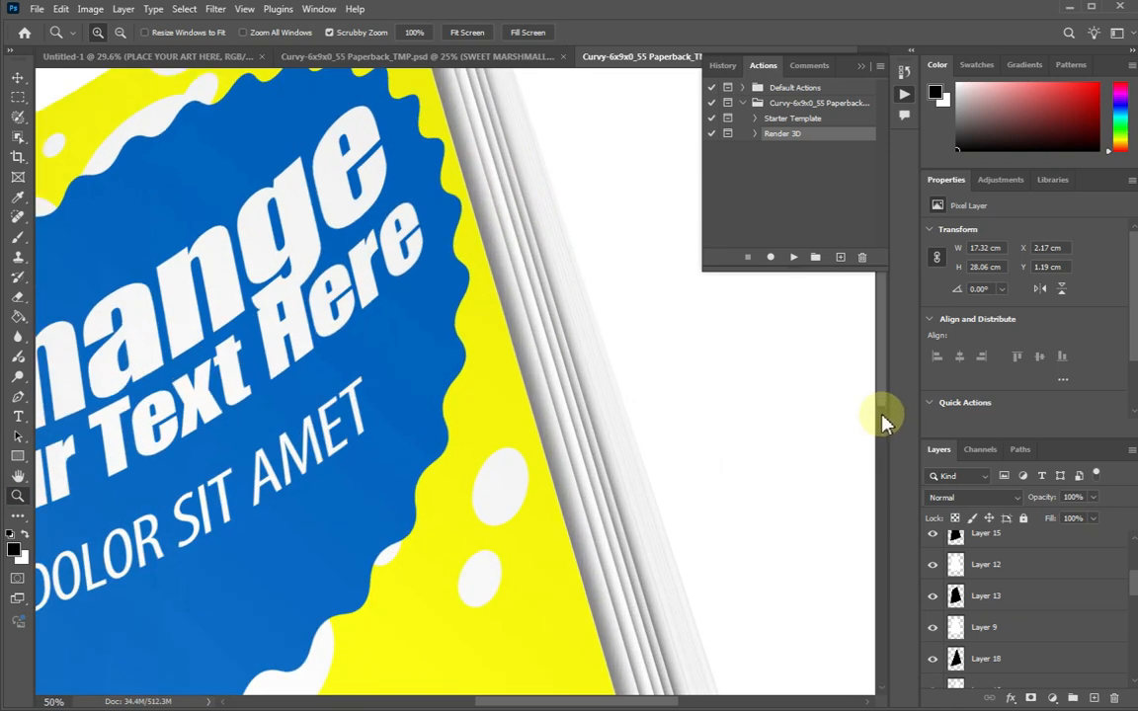
pyautogui.scroll(-10, 881, 504)
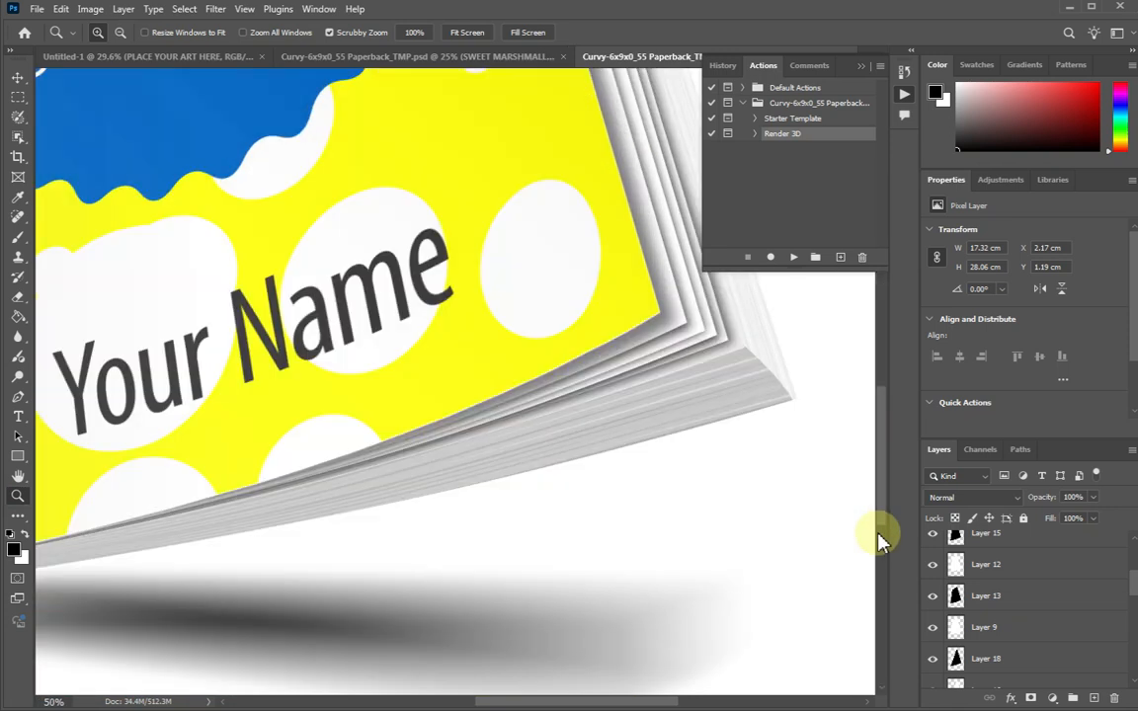
pyautogui.scroll(2, 897, 499)
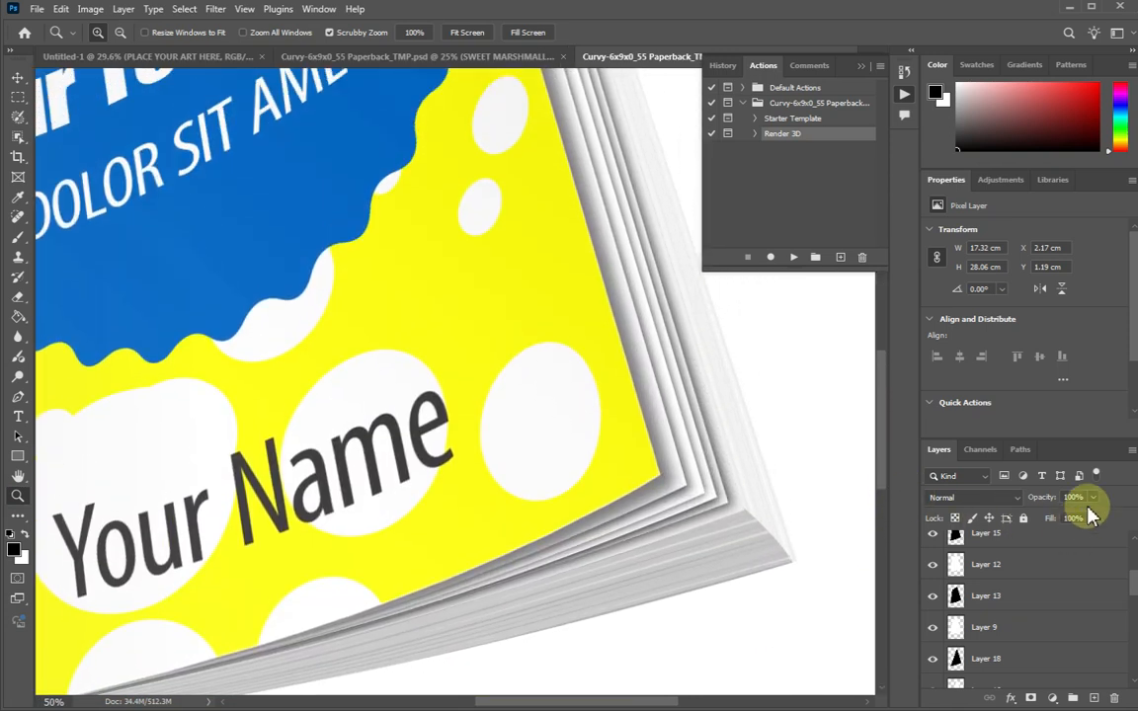
# - Set the opacity of Layer 19 to about 74% to darken the book's side page edges
pyautogui.moveTo(1134, 583); pyautogui.dragTo(1118, 635)
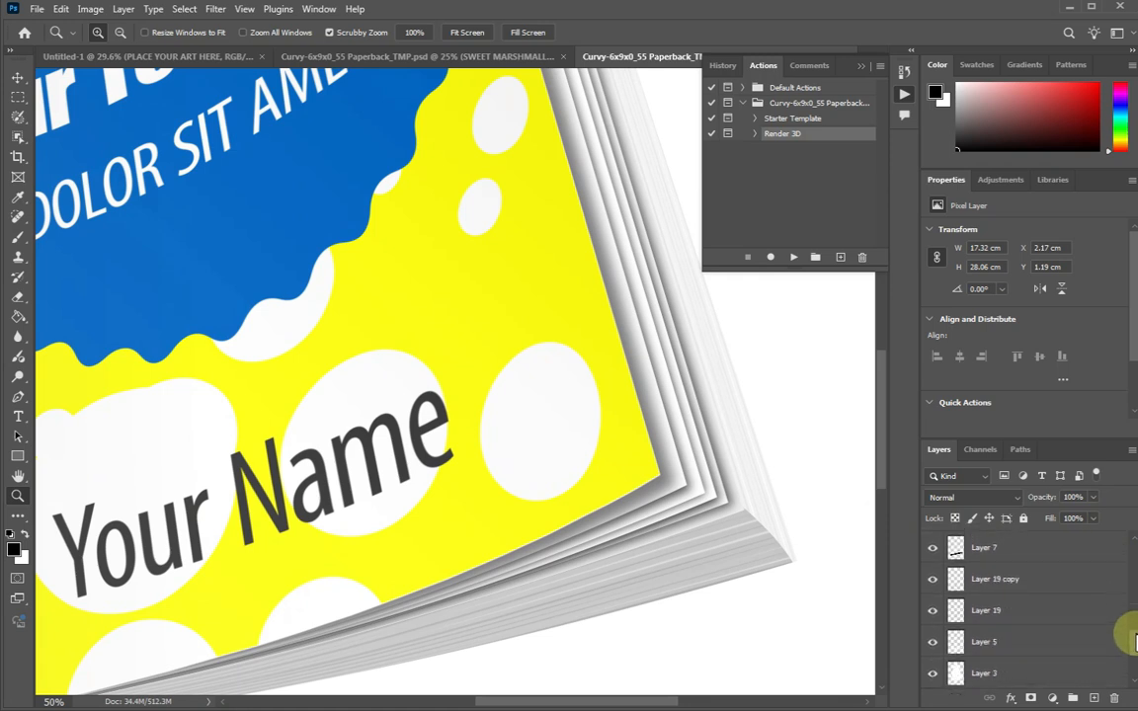
pyautogui.click(1043, 607)
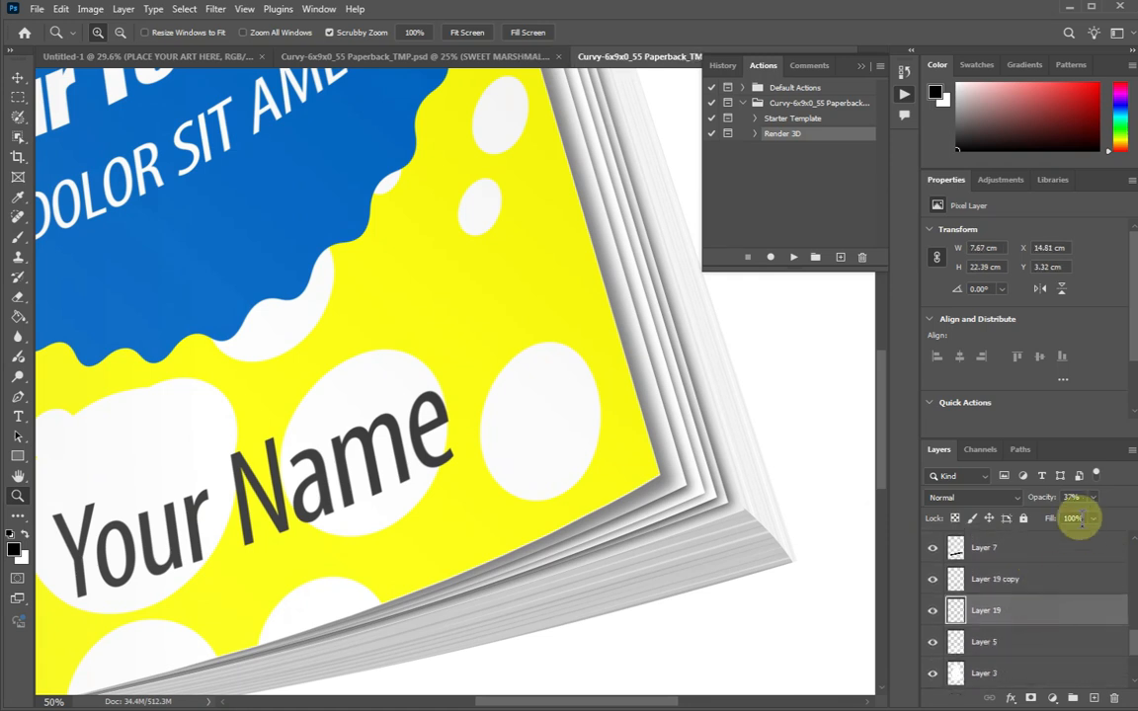
pyautogui.click(1092, 497)
pyautogui.moveTo(1086, 521); pyautogui.dragTo(1114, 524)
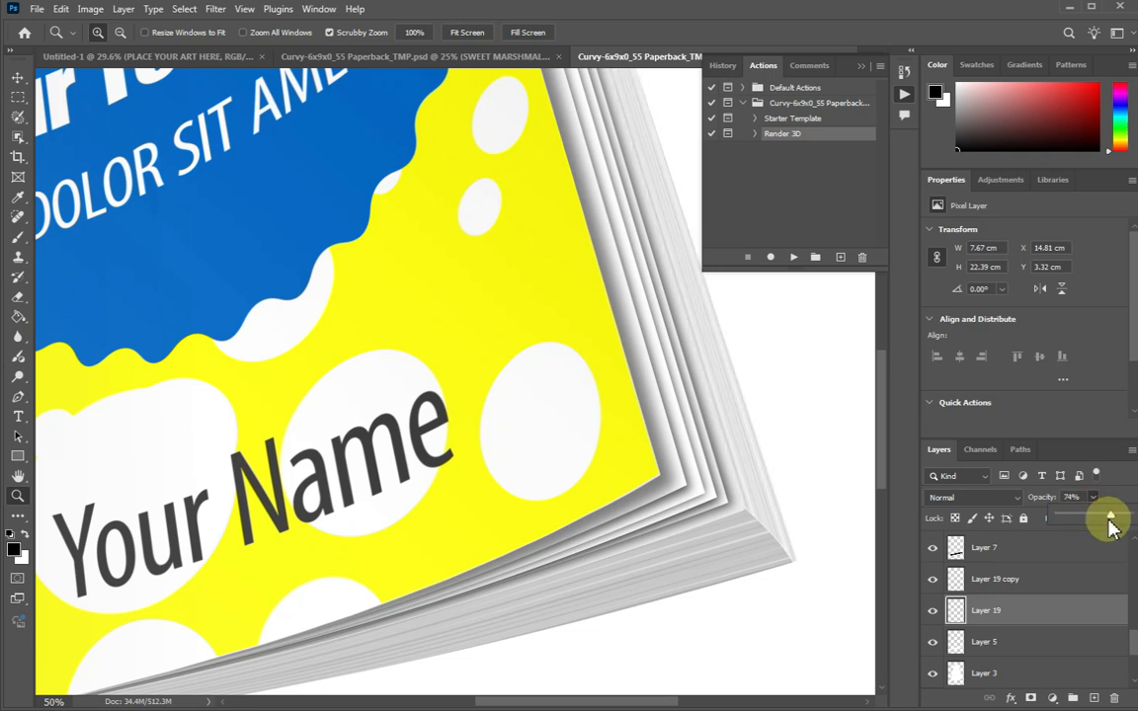
# - Set the opacity of Layer 7 to 35% to darken the book's bottom page edges
pyautogui.click(1046, 555)
pyautogui.click(1091, 497)
pyautogui.moveTo(1086, 521); pyautogui.dragTo(1087, 524)
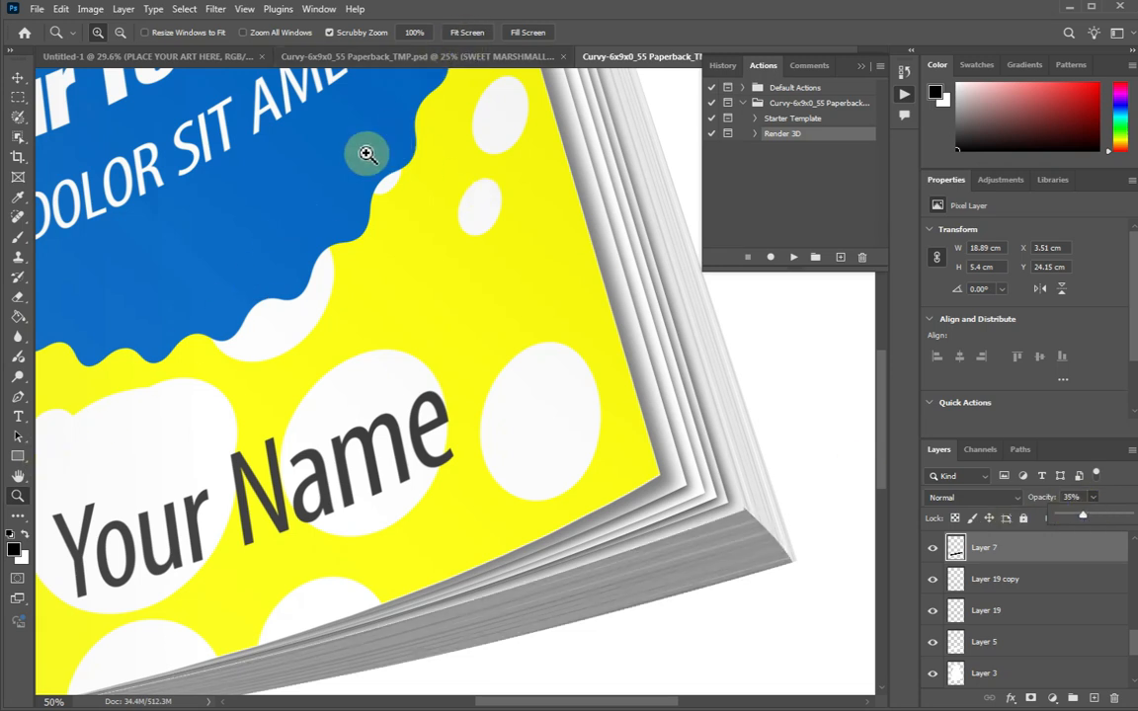
# - Fit the whole mockup in view and flatten the image into a single background layer
pyautogui.click(467, 32)
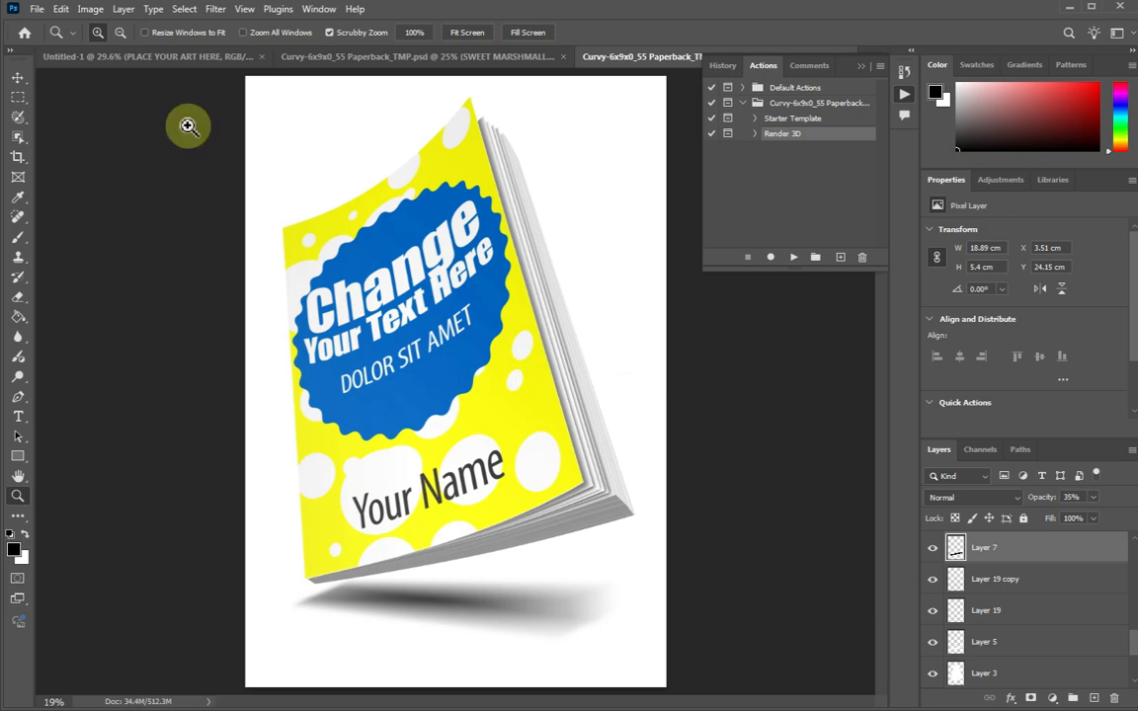
pyautogui.click(122, 9)
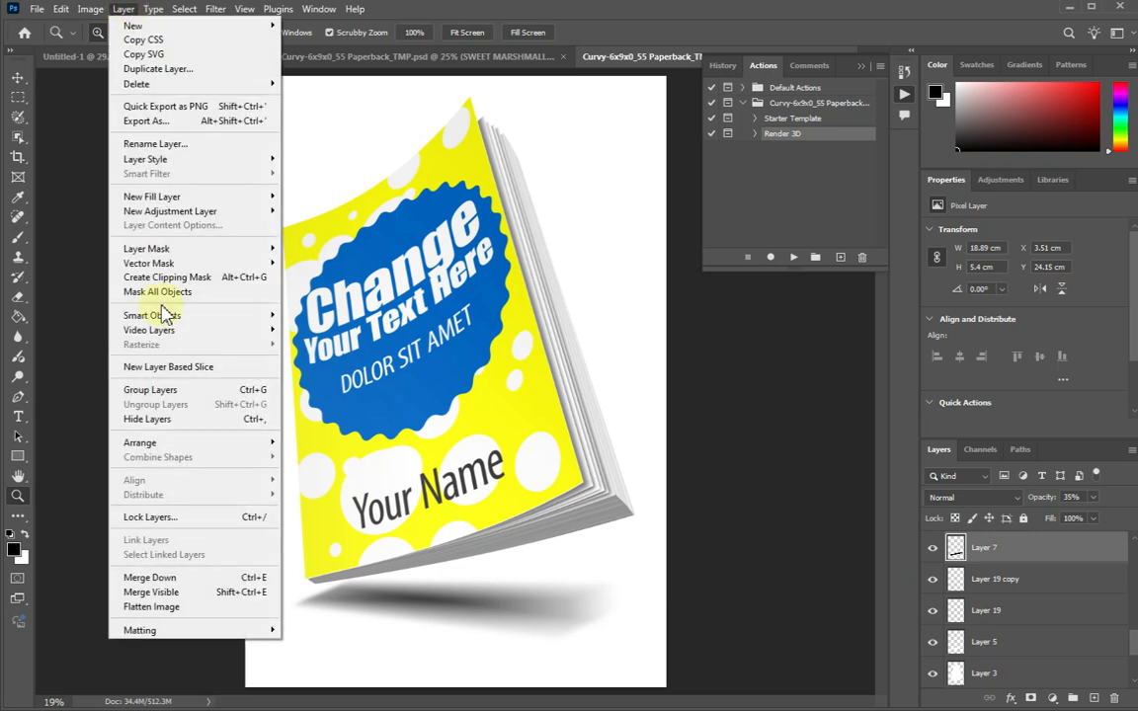
pyautogui.click(193, 607)
pyautogui.click(509, 271)
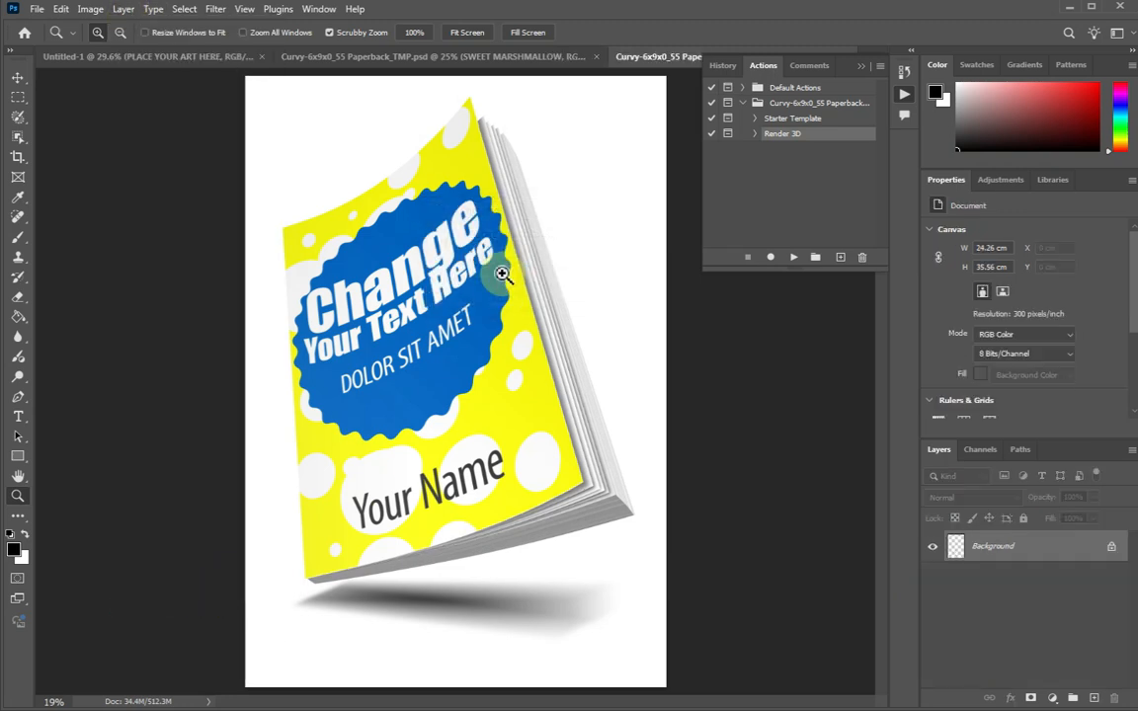
# - Crop the canvas closely around the book and its shadow, to about 22 by 33 cm
pyautogui.click(18, 157)
pyautogui.moveTo(271, 99); pyautogui.dragTo(646, 647)
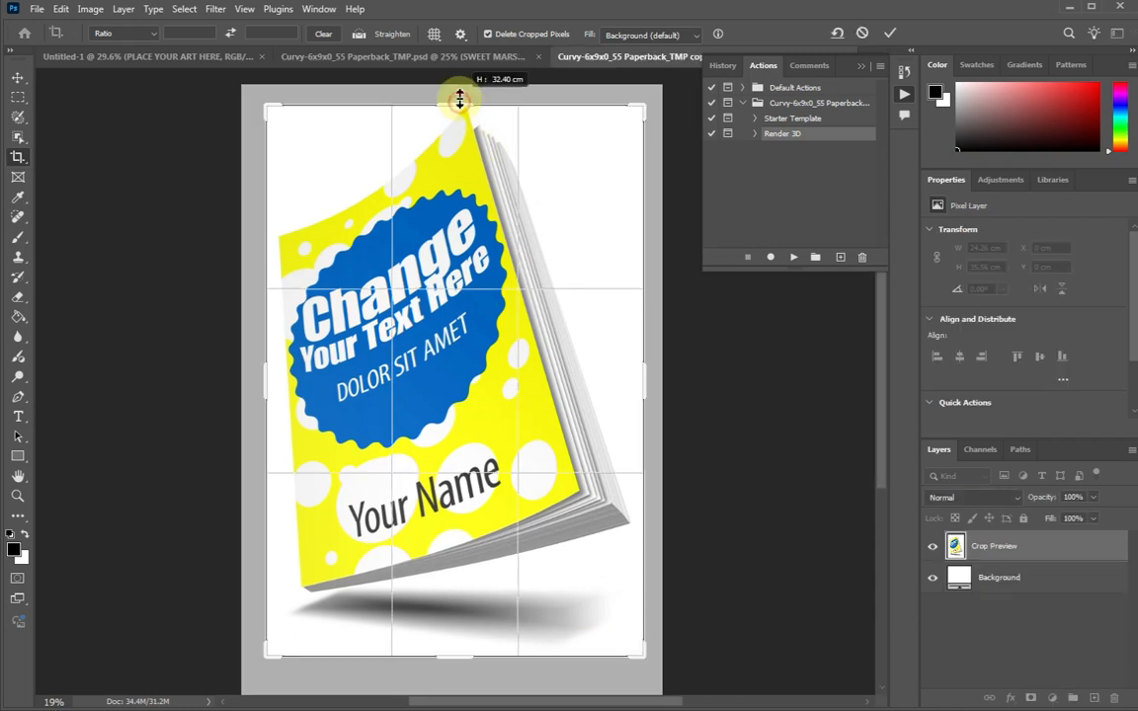
pyautogui.moveTo(459, 98); pyautogui.dragTo(457, 95)
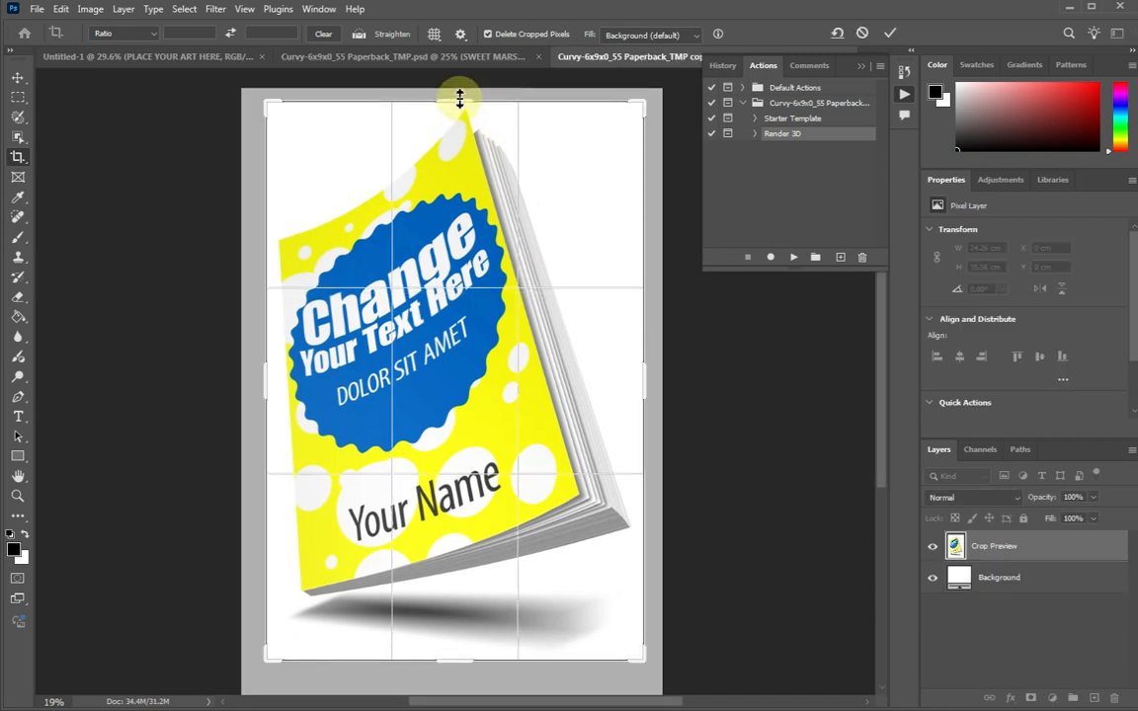
pyautogui.click(888, 33)
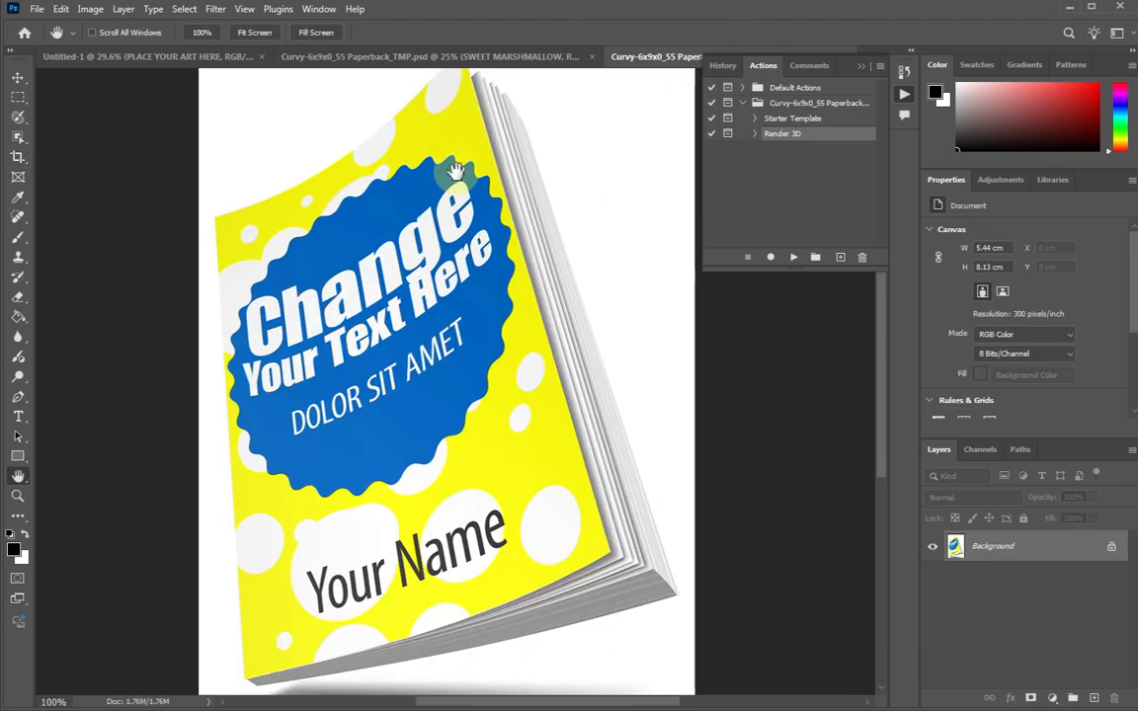
# - Scale the flattened image down to 25 percent and check the book at 100% zoom
pyautogui.click(88, 9)
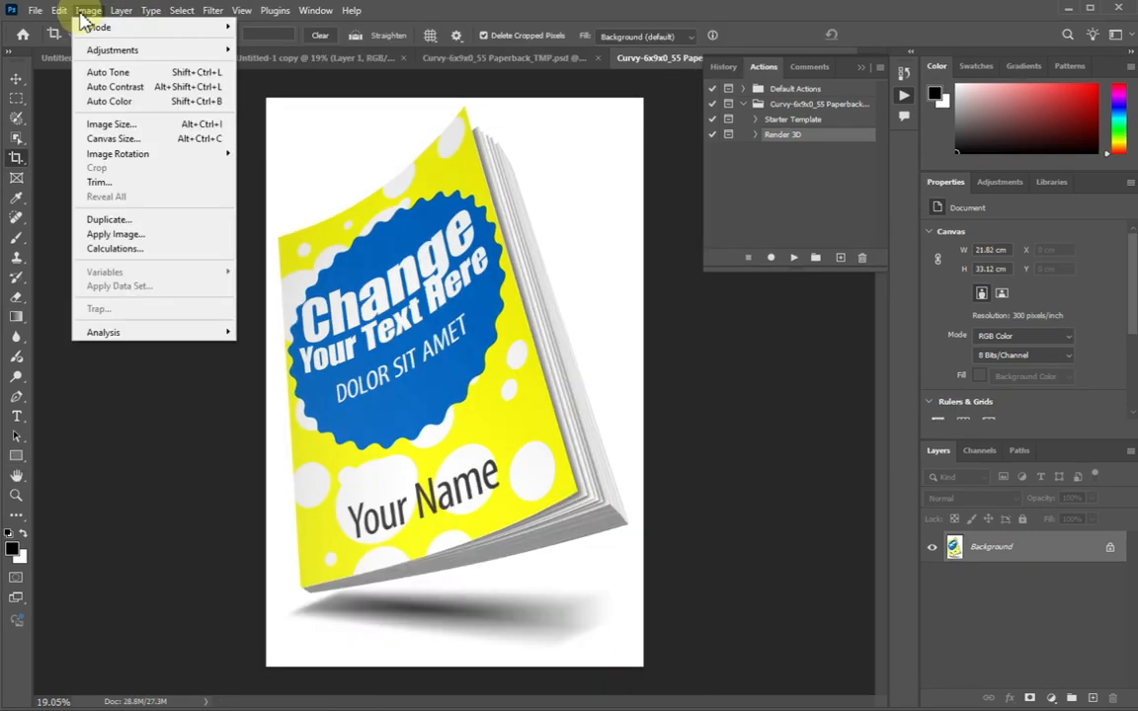
pyautogui.click(110, 125)
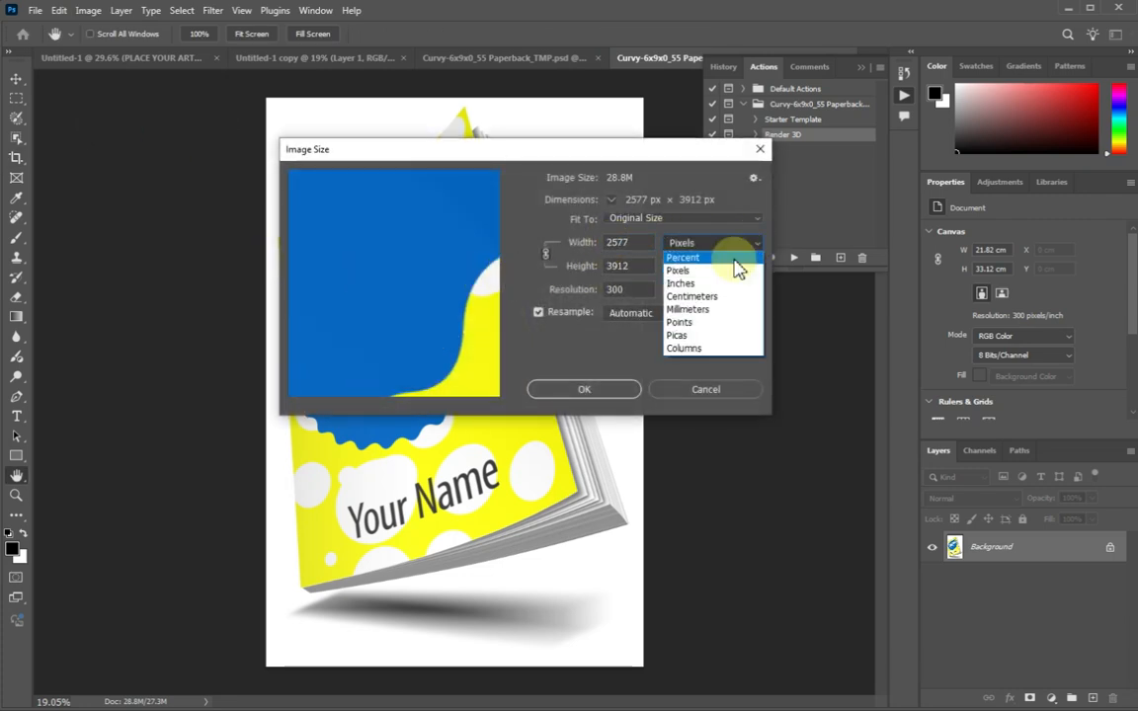
pyautogui.click(737, 258)
pyautogui.doubleClick(614, 242)
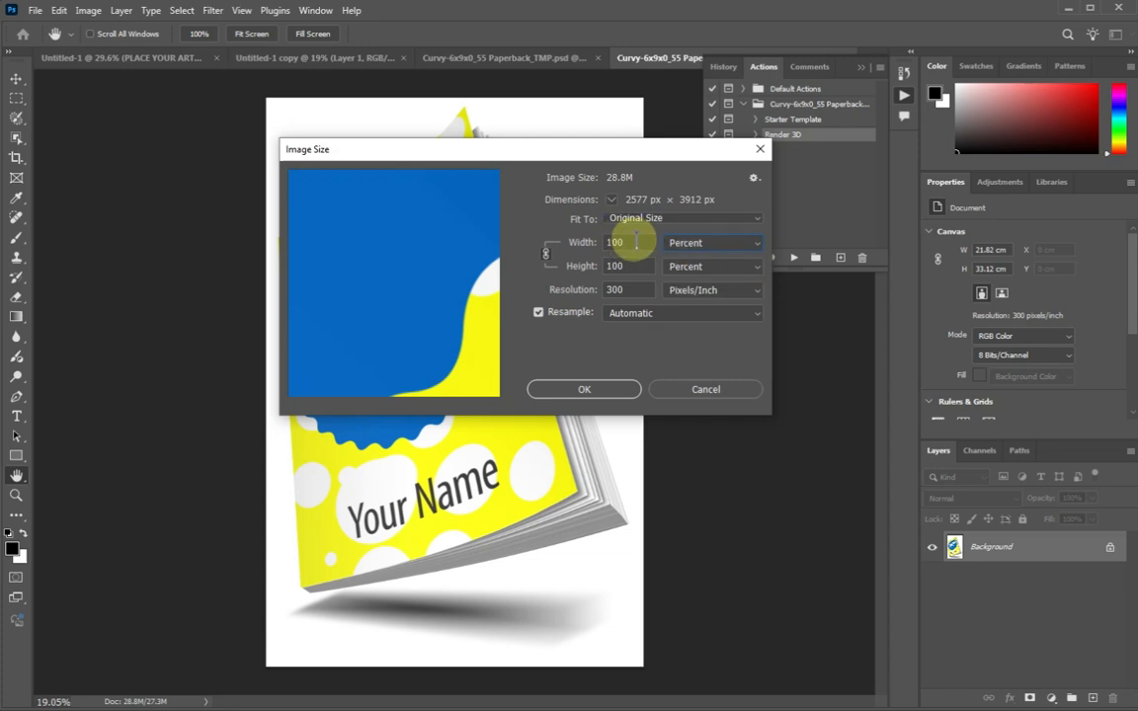
pyautogui.write('25')
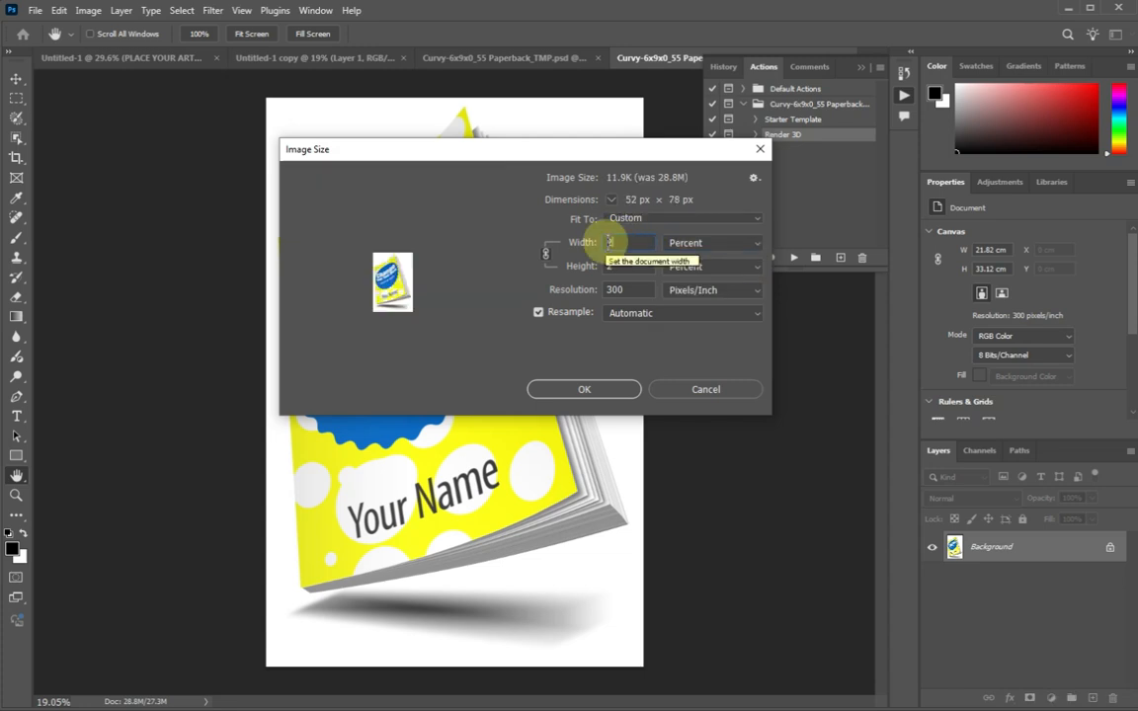
pyautogui.click(598, 388)
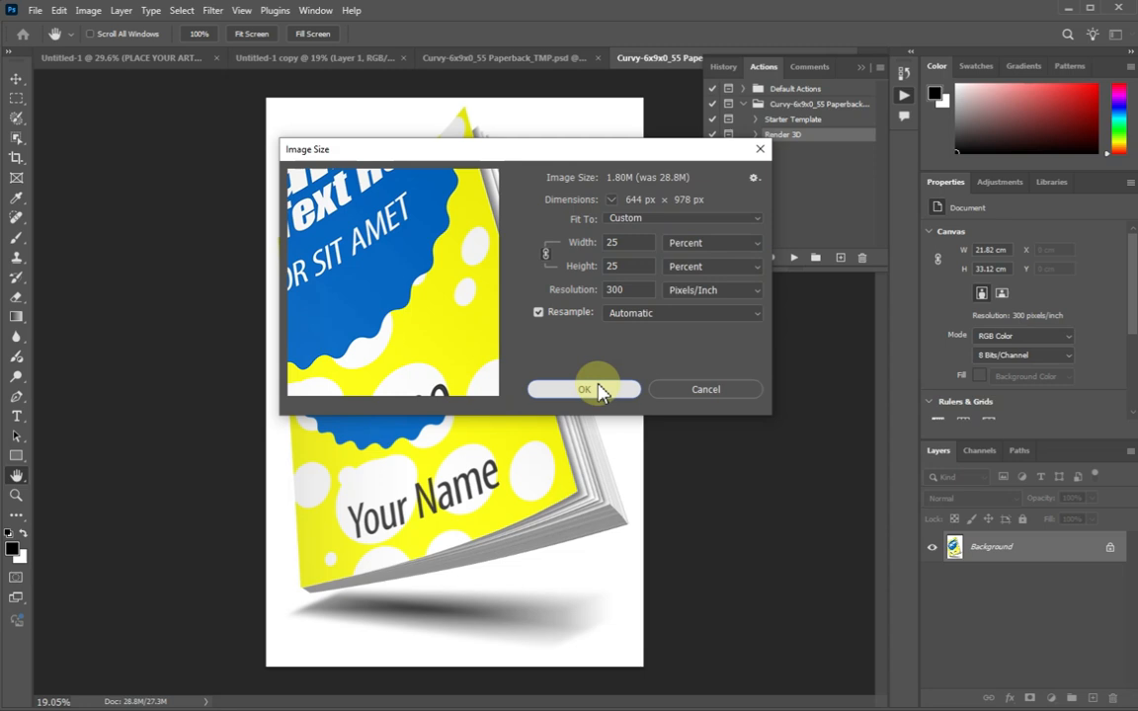
pyautogui.press('c')
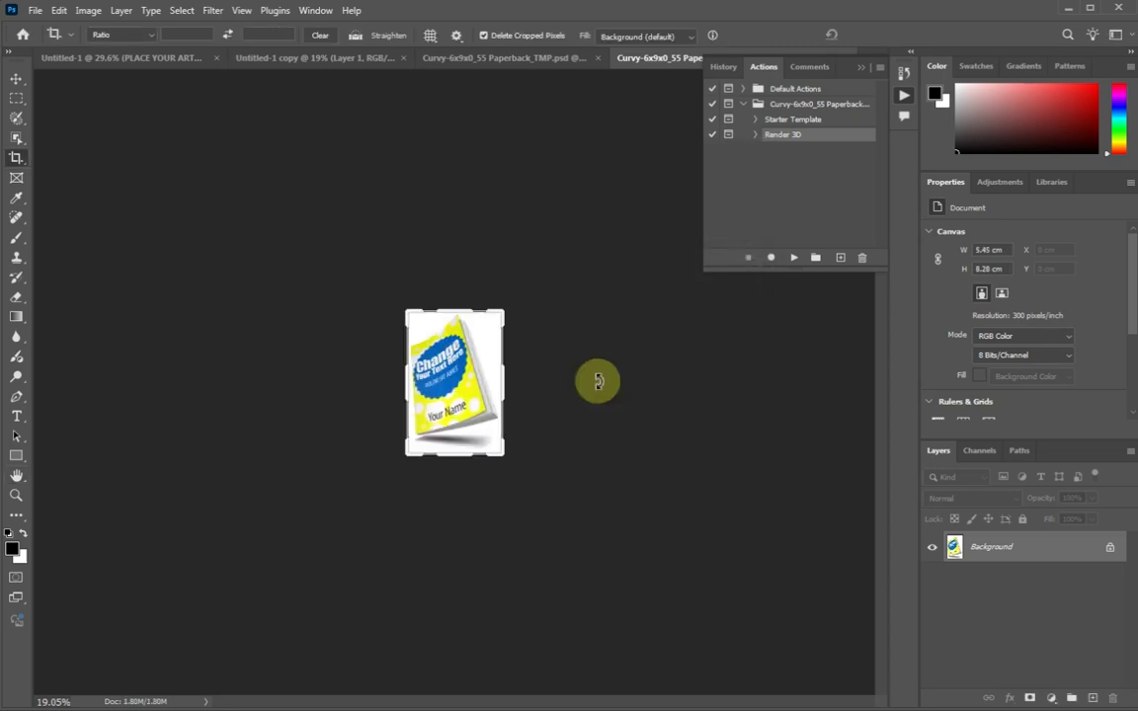
pyautogui.click(241, 10)
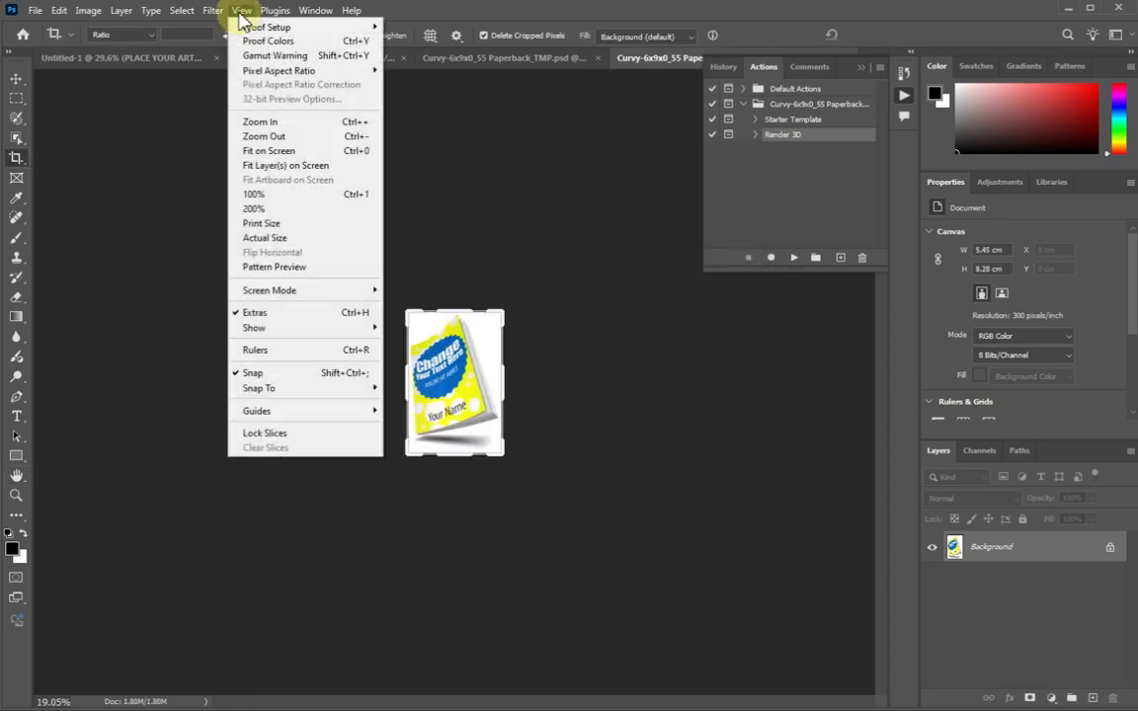
pyautogui.click(265, 198)
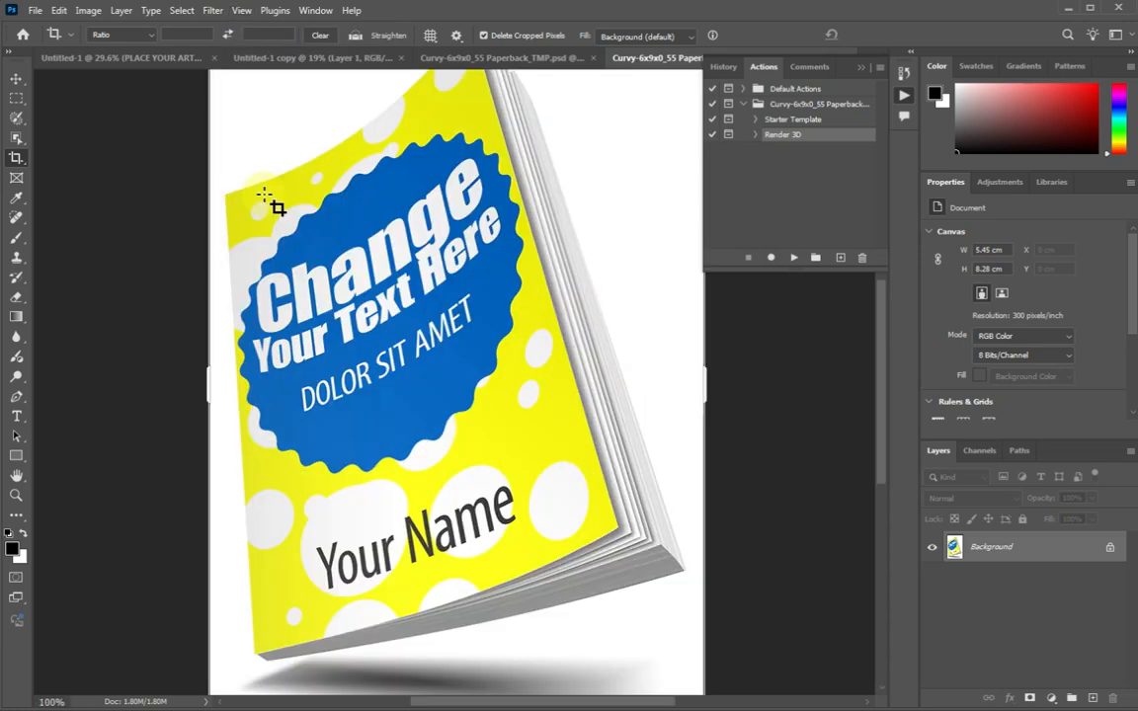
pyautogui.click(15, 480)
pyautogui.moveTo(487, 308)
pyautogui.mouseDown()
pyautogui.moveTo(462, 401)
pyautogui.moveTo(513, 317)
pyautogui.moveTo(498, 305)
pyautogui.moveTo(484, 325)
pyautogui.moveTo(490, 305)
pyautogui.mouseUp()
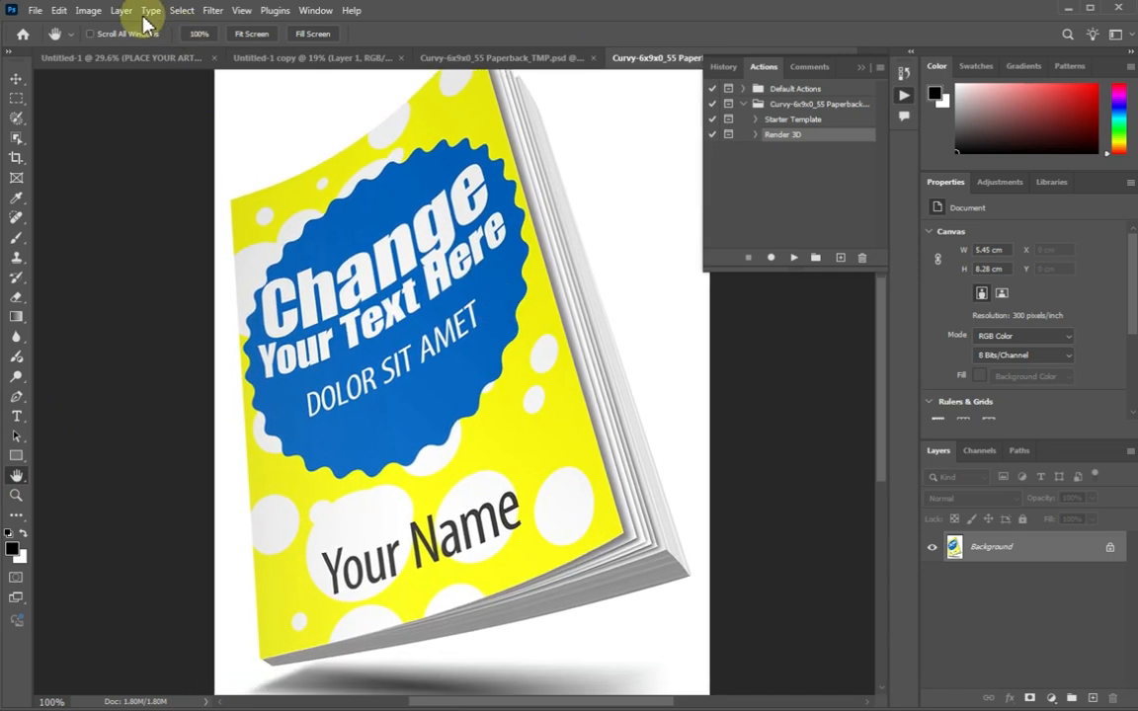
# - Resize the image to a width of 550 pixels with proportional height and check it at 100% zoom
pyautogui.click(87, 10)
pyautogui.click(108, 119)
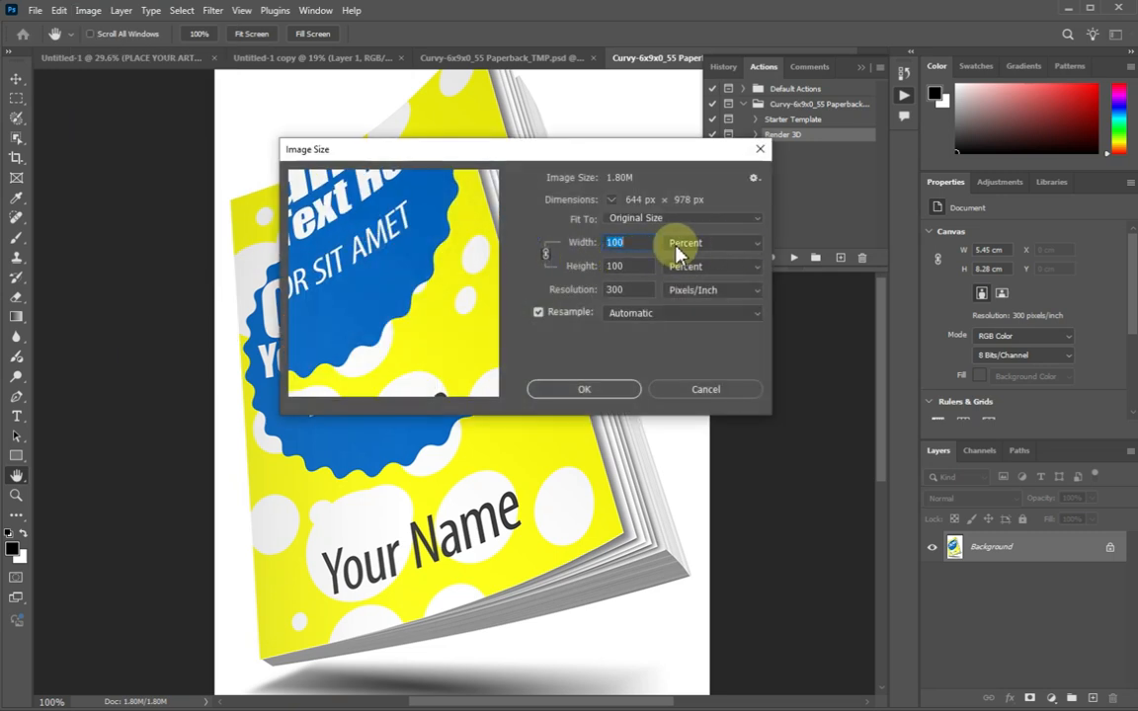
pyautogui.click(751, 247)
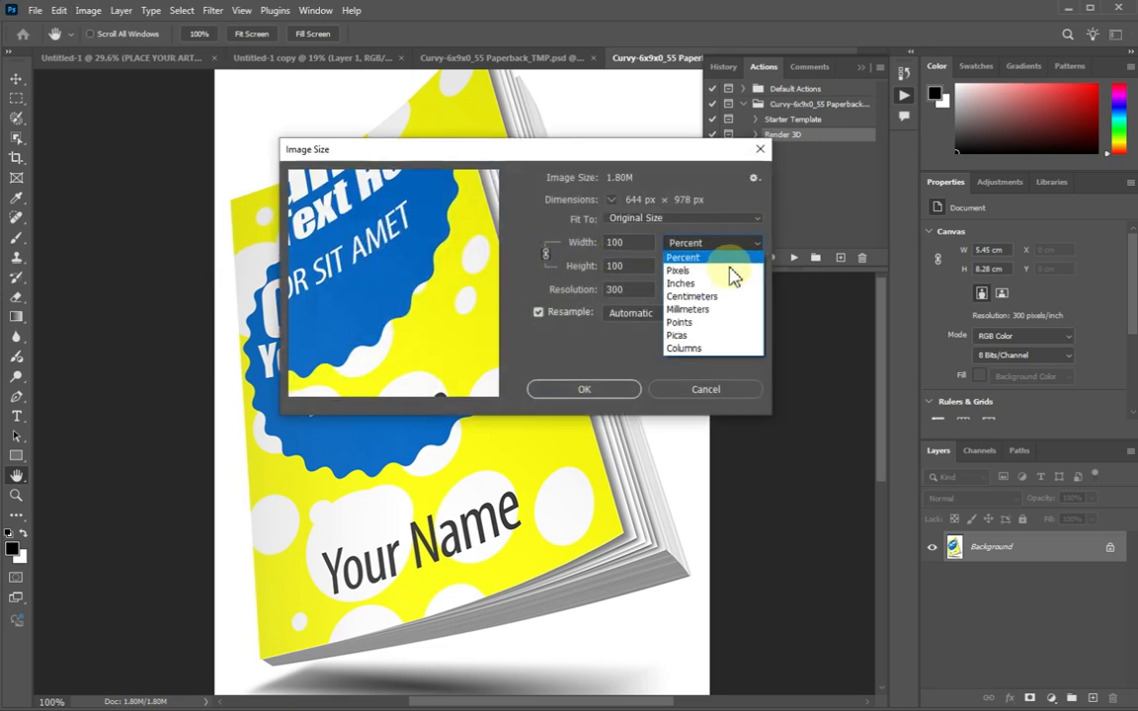
pyautogui.click(726, 276)
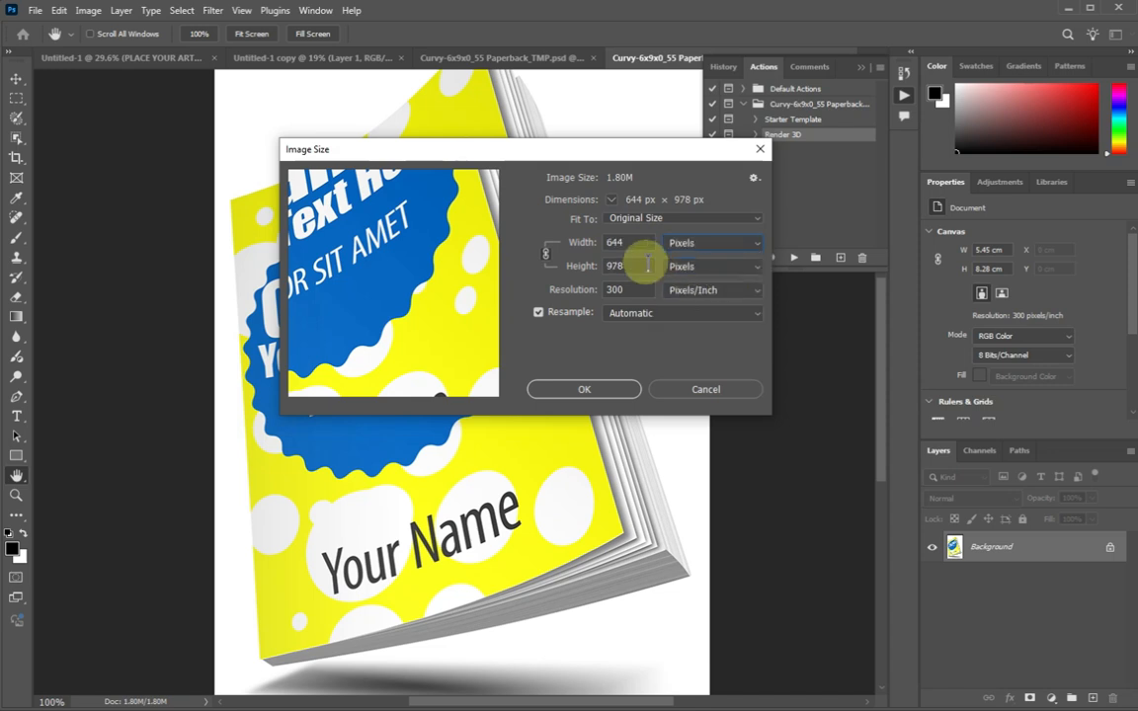
pyautogui.moveTo(629, 244); pyautogui.dragTo(604, 249)
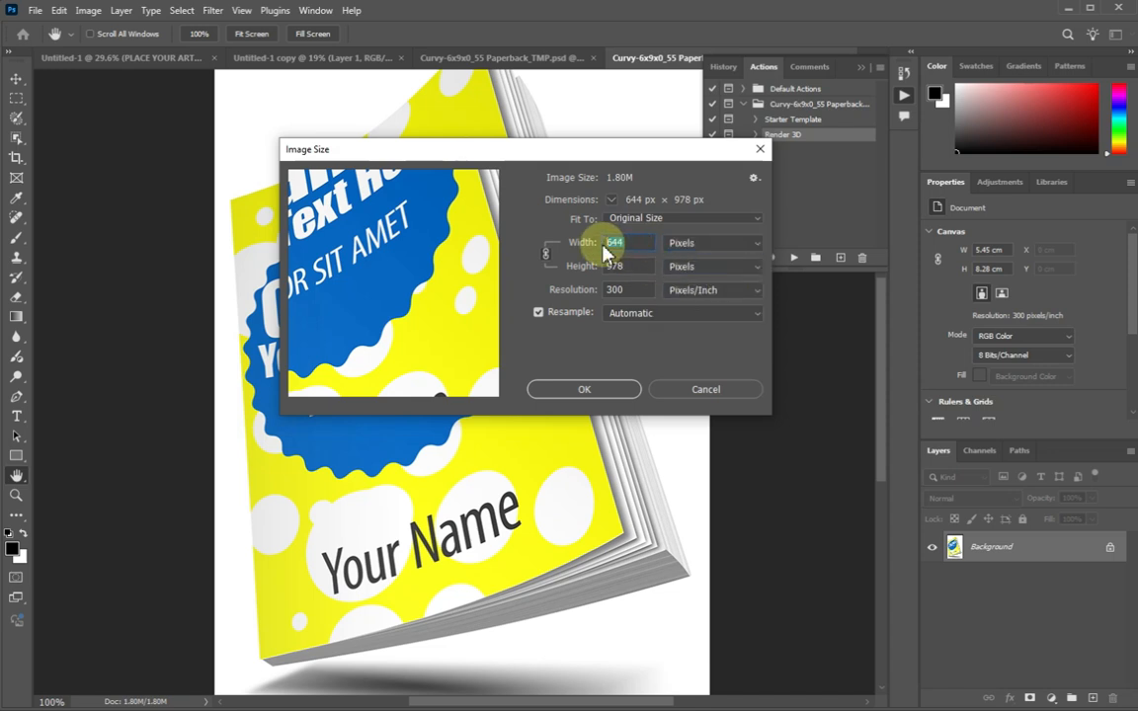
pyautogui.write('550')
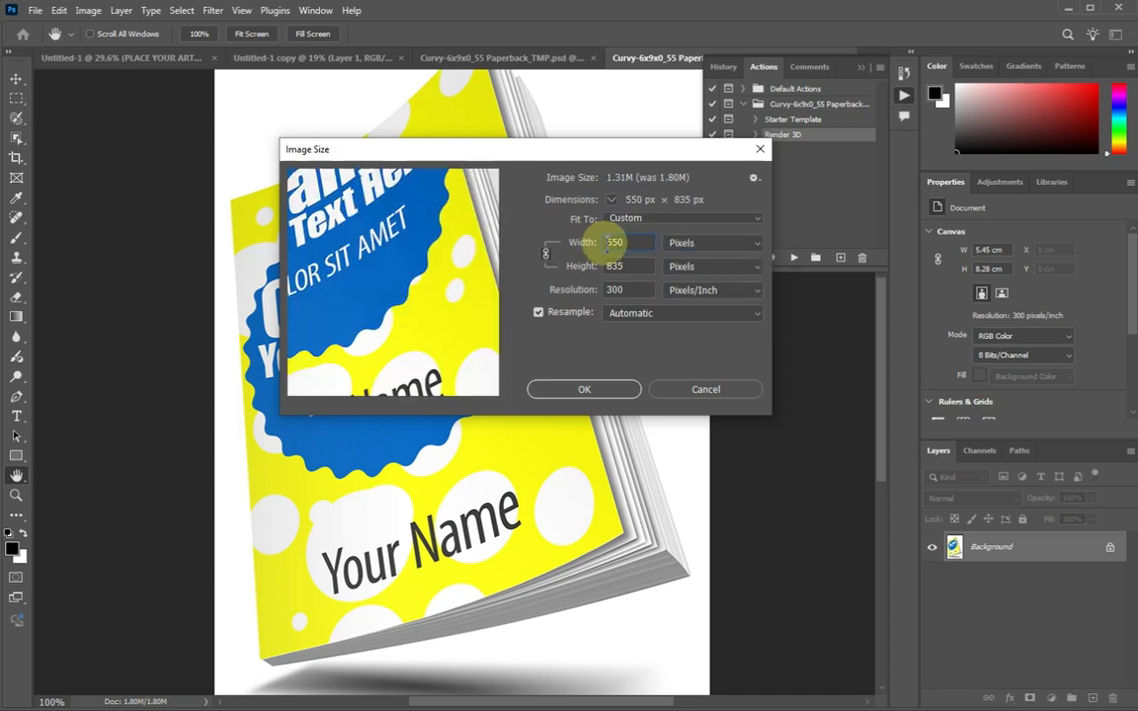
pyautogui.click(585, 389)
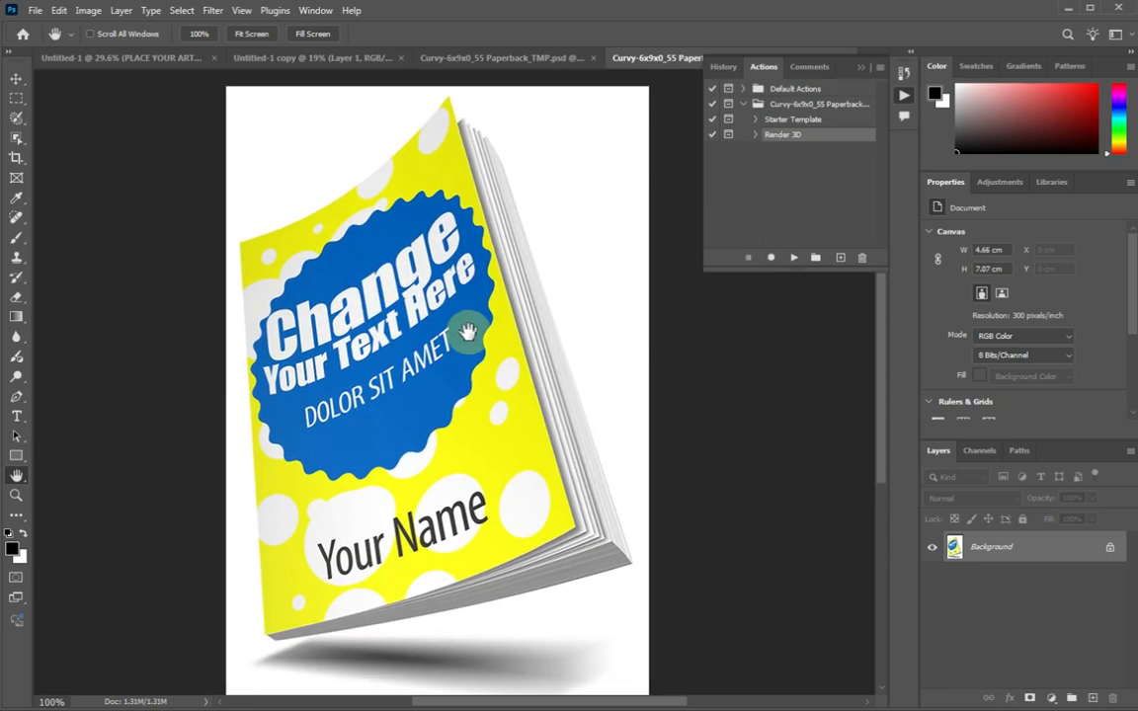
pyautogui.click(242, 12)
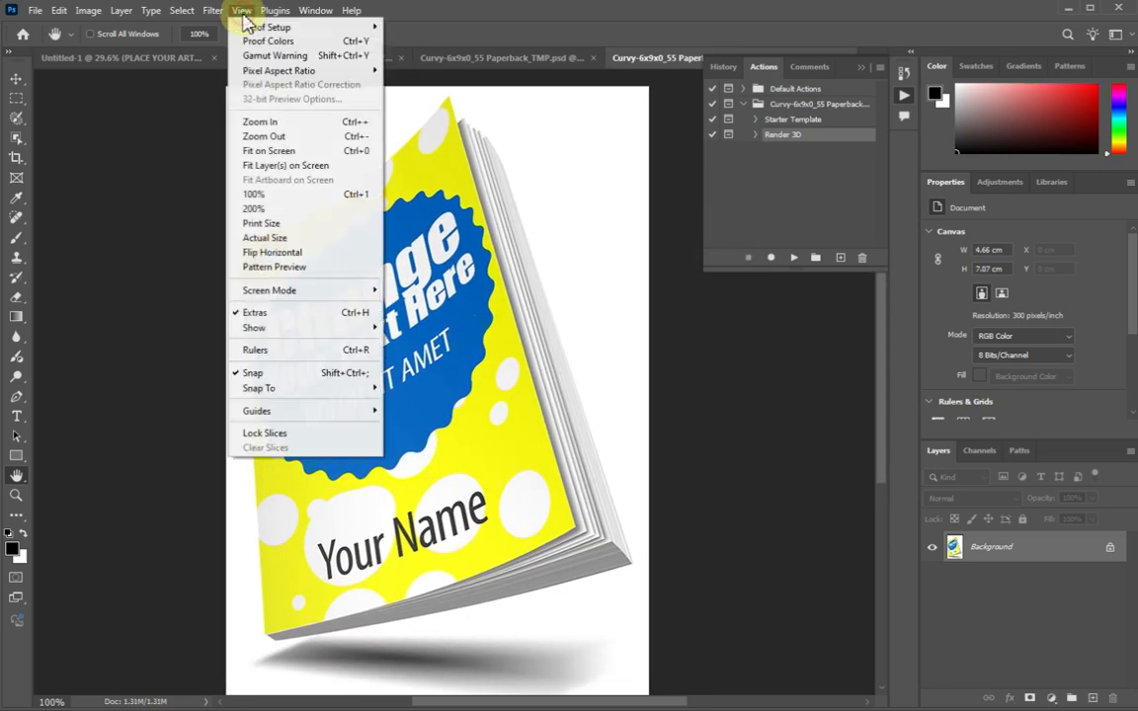
pyautogui.click(267, 195)
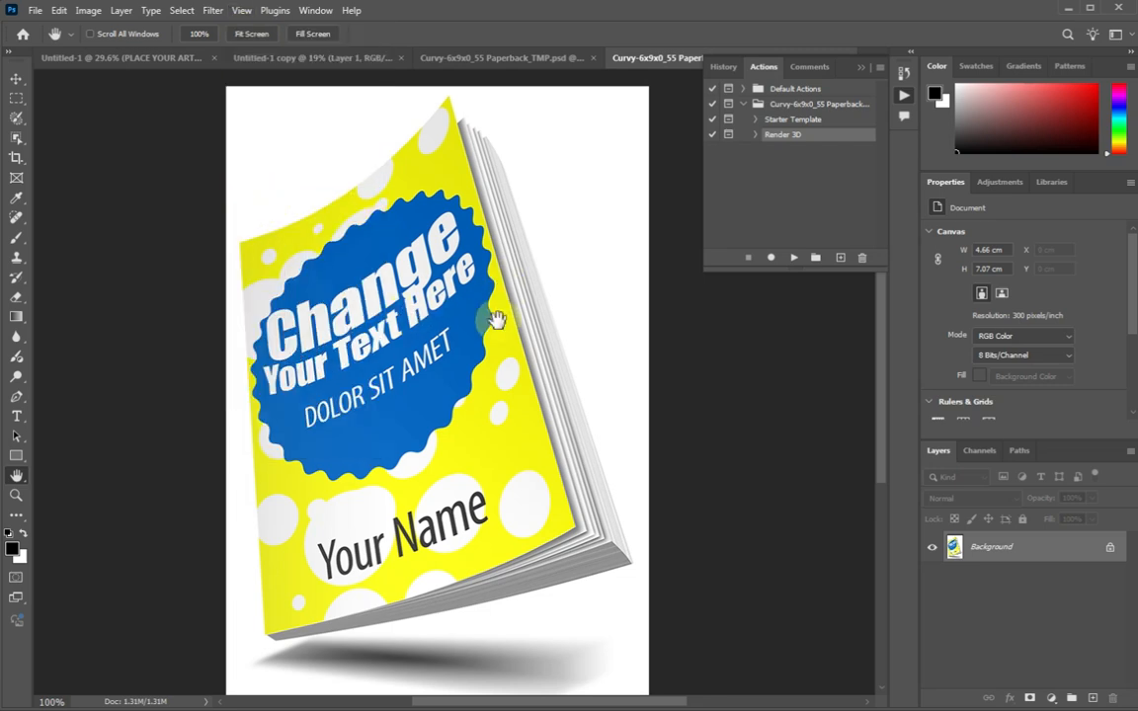
pyautogui.moveTo(483, 305); pyautogui.dragTo(458, 299)
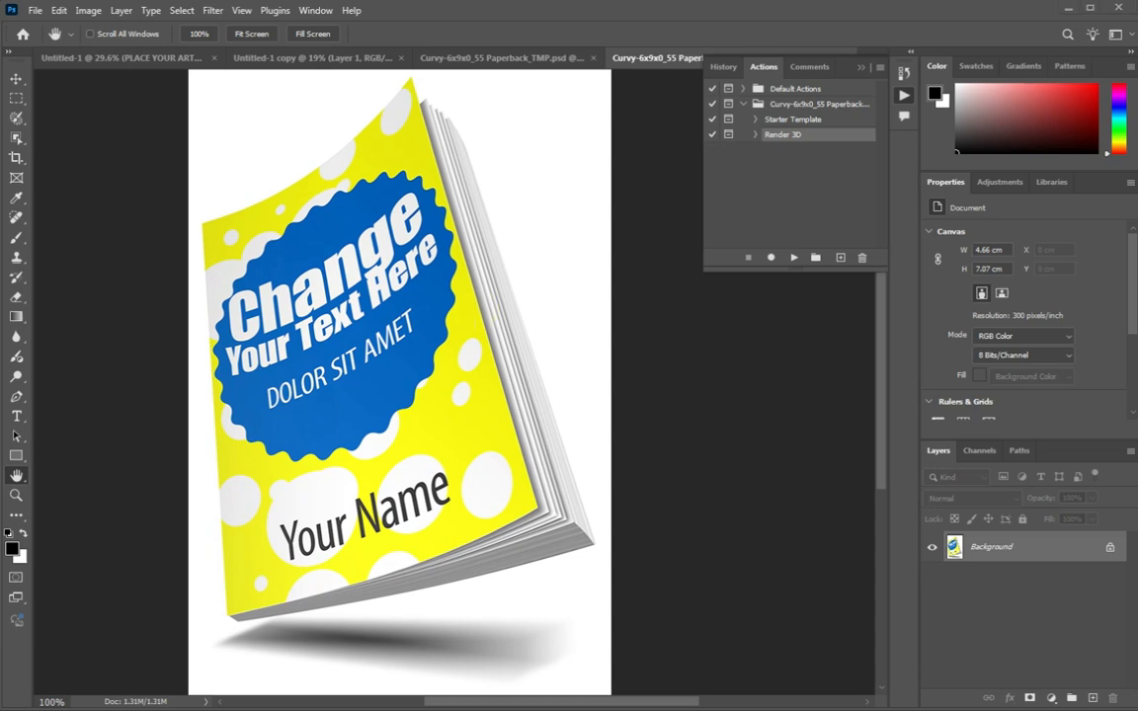
# - Set the Save for Web (Legacy) export to JPEG, Very High, with quality 83, and close the dialog keeping these settings
pyautogui.click(37, 12)
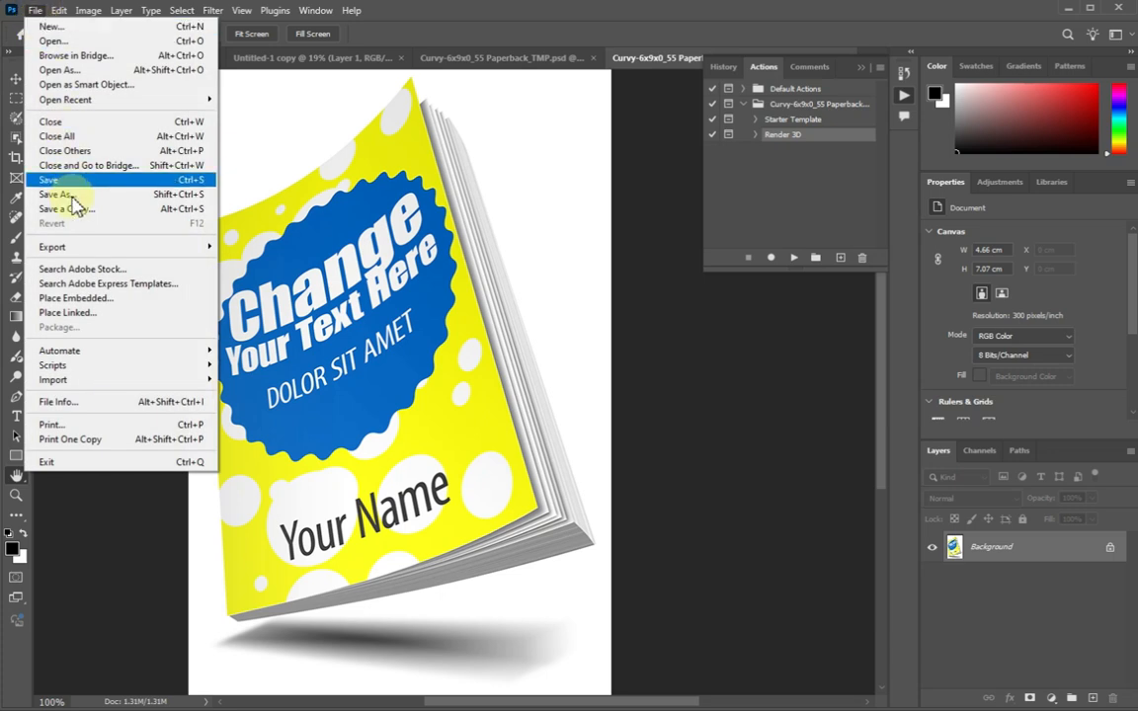
pyautogui.moveTo(79, 252)
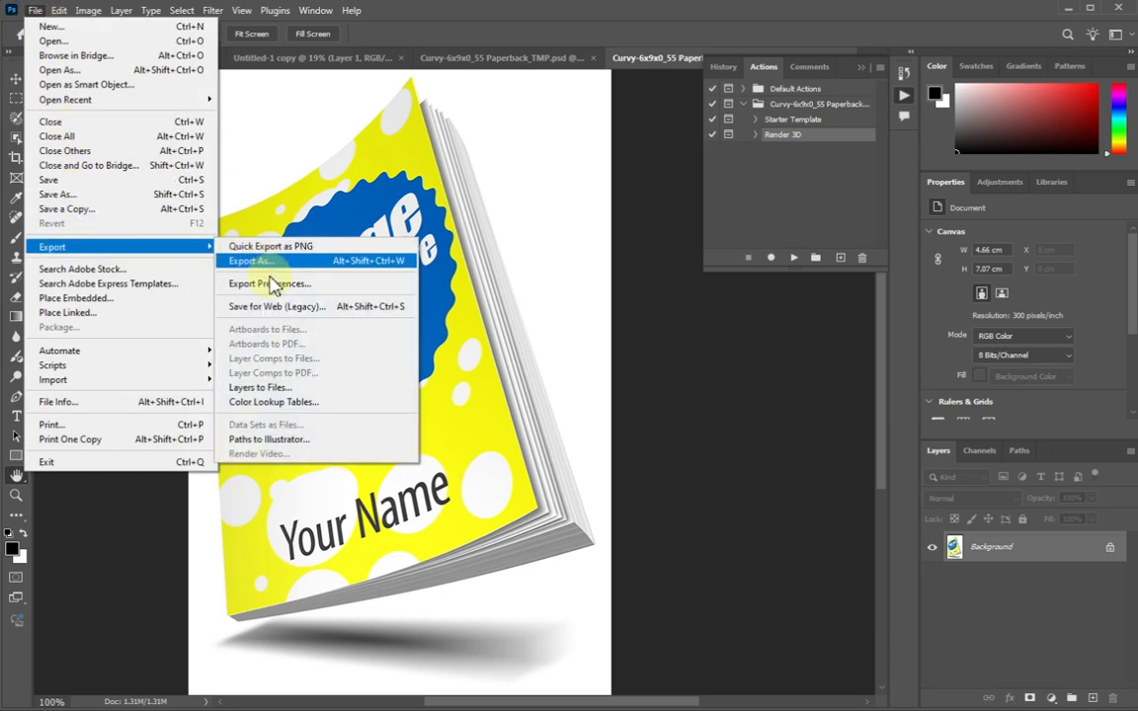
pyautogui.click(254, 312)
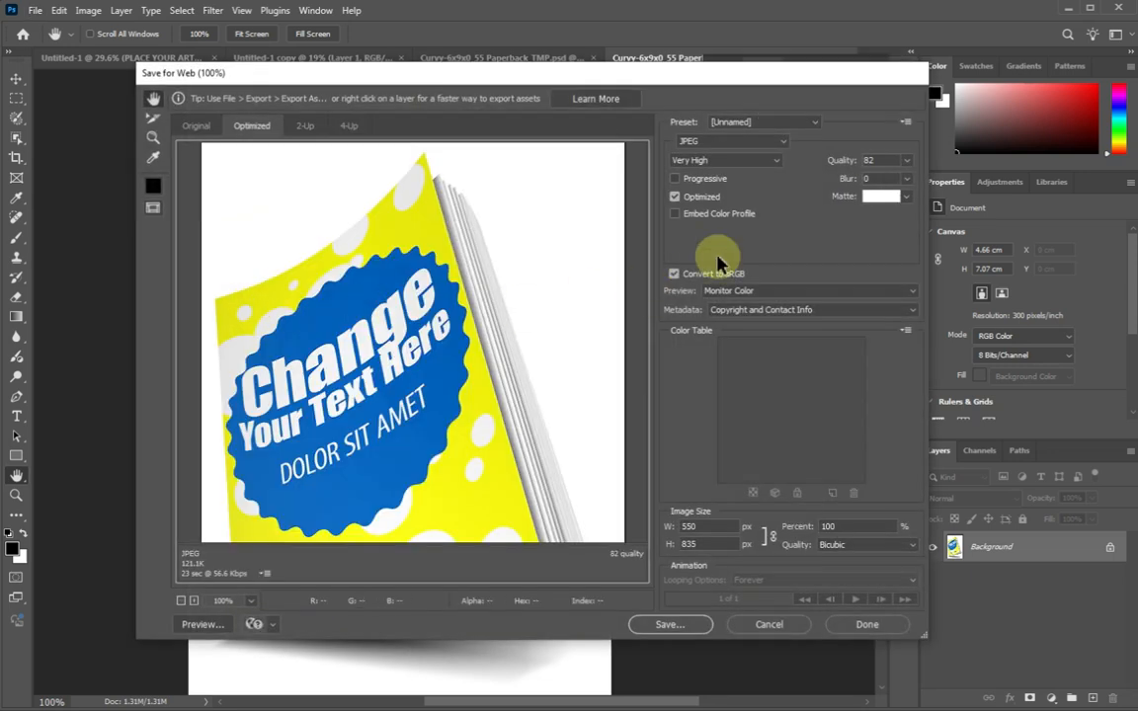
pyautogui.click(782, 143)
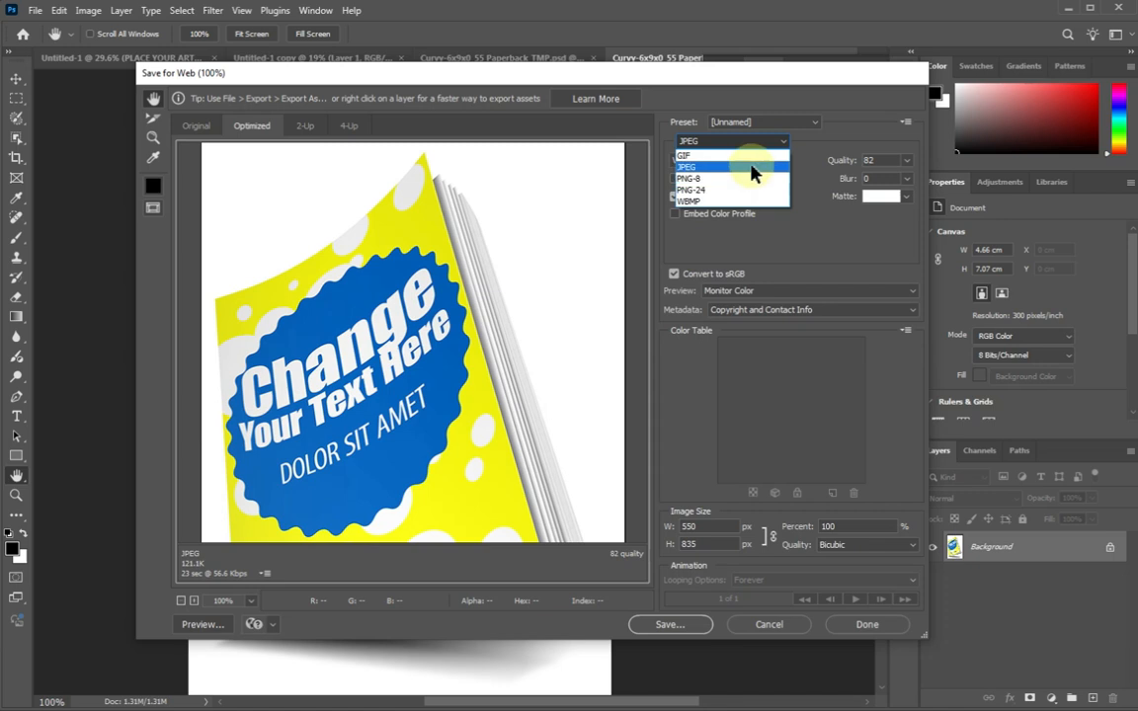
pyautogui.click(751, 166)
pyautogui.click(775, 163)
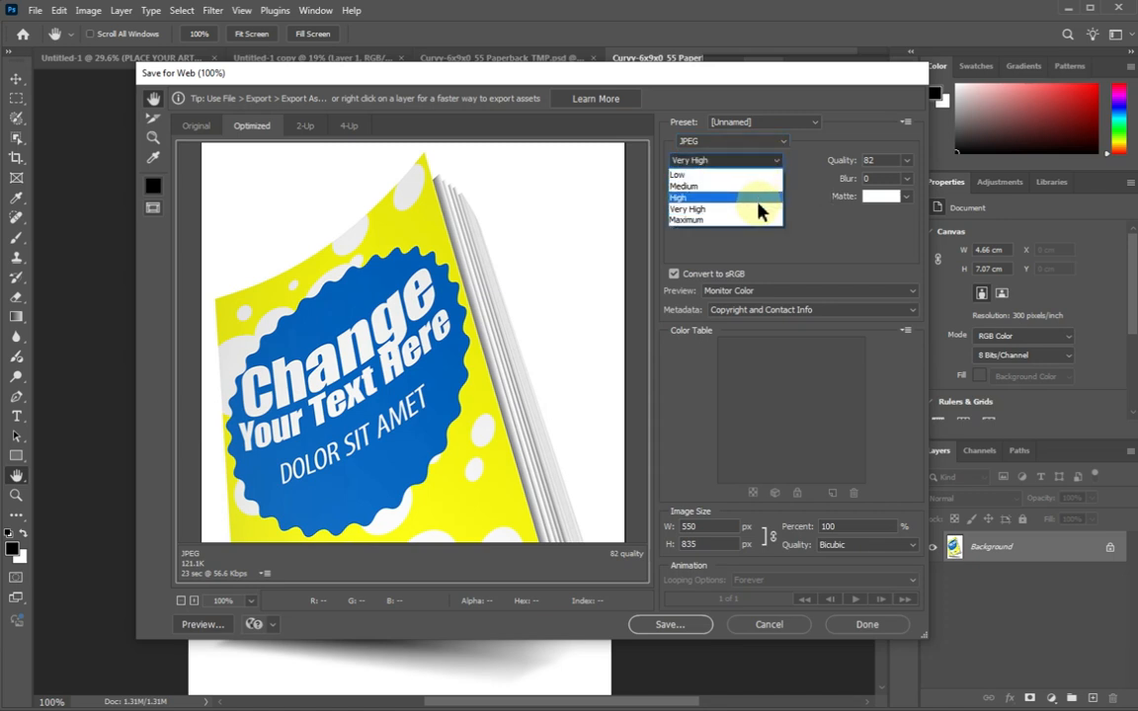
pyautogui.click(760, 209)
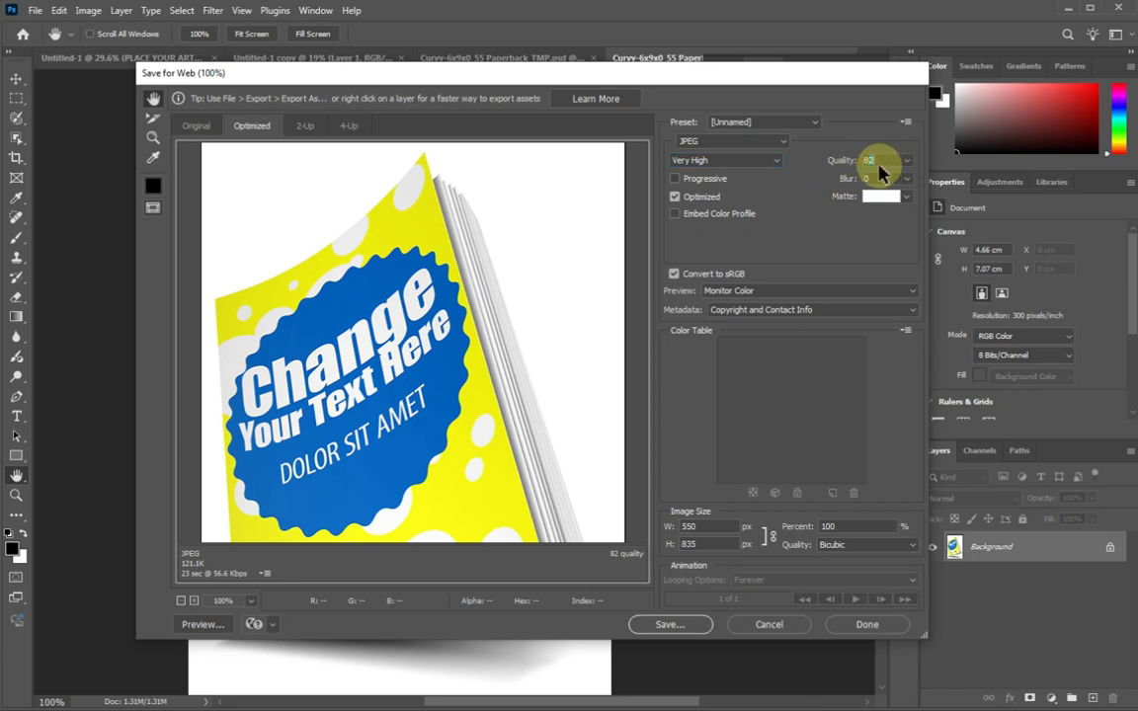
pyautogui.write('3')
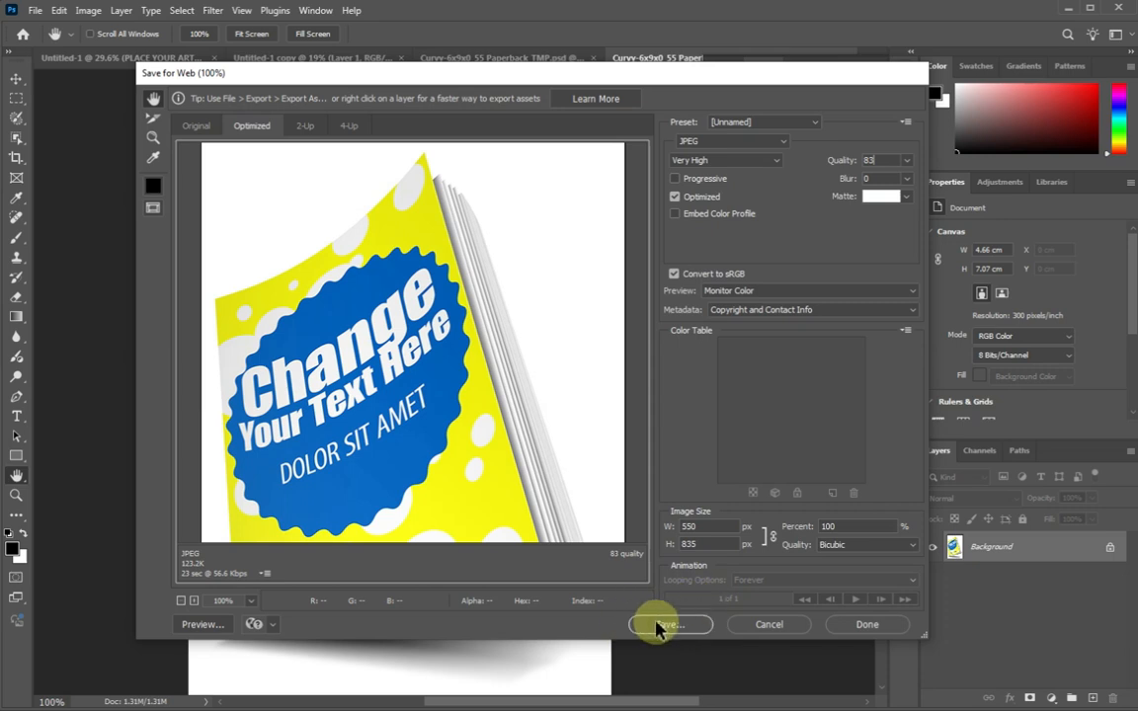
pyautogui.click(863, 627)
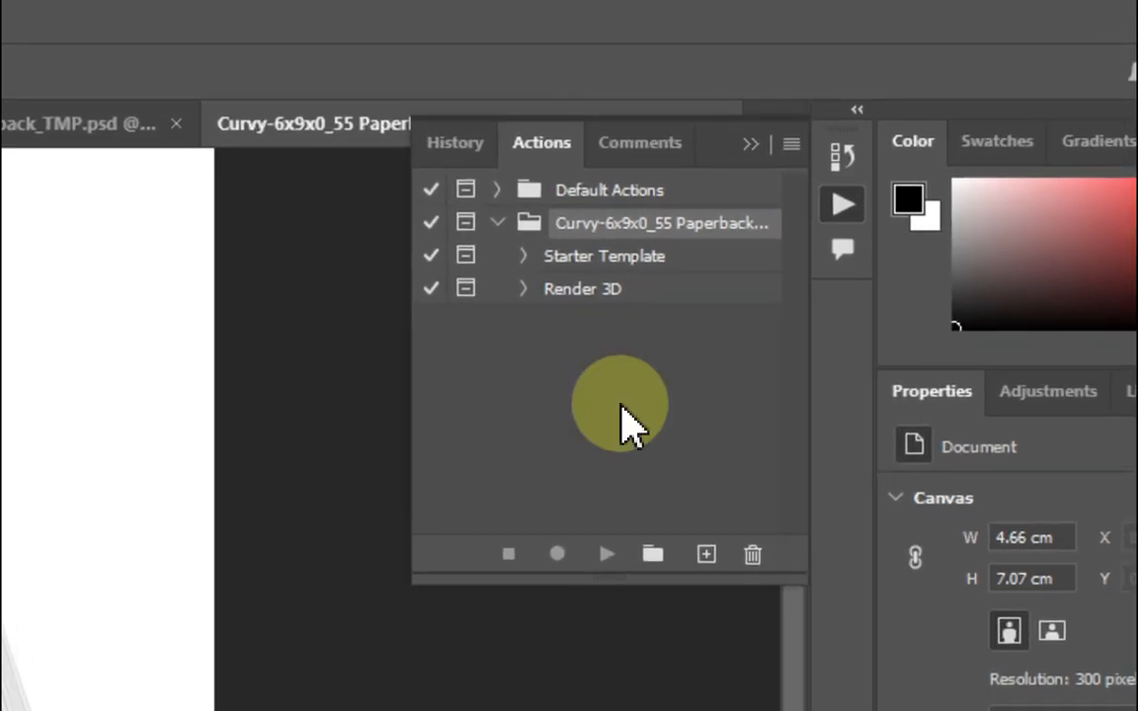
# - Select the Starter Template action and then the Render 3D action in the Curvy-6x9x0_55 Paperback set
pyautogui.click(608, 258)
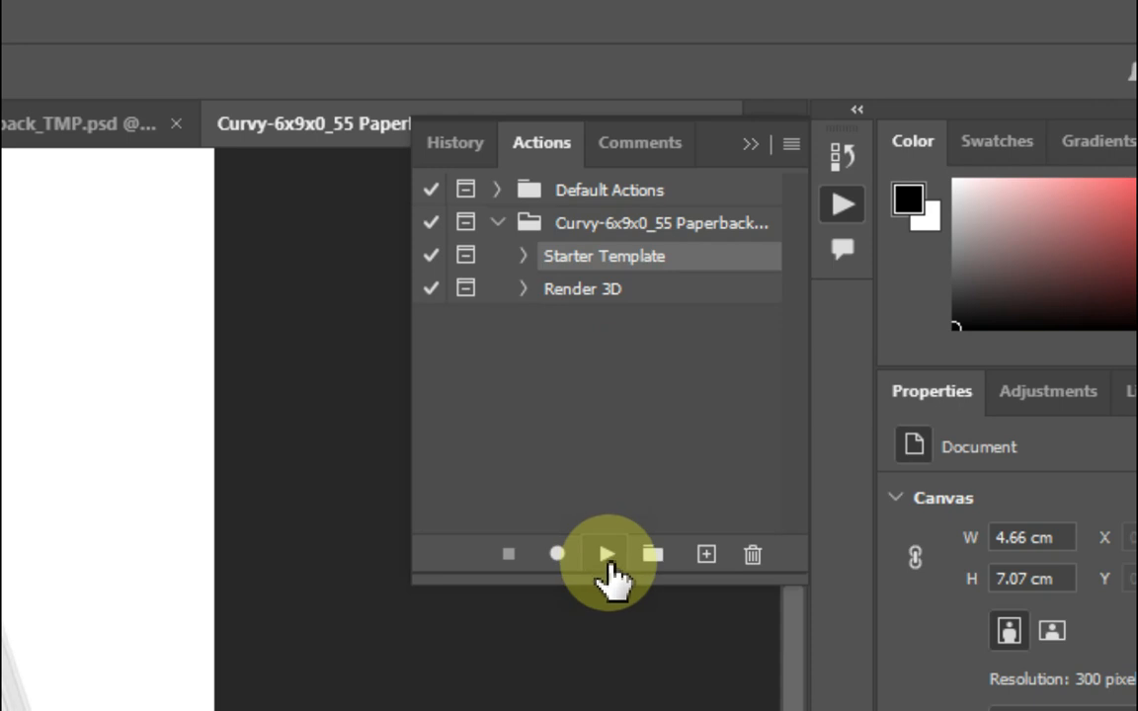
pyautogui.click(605, 290)
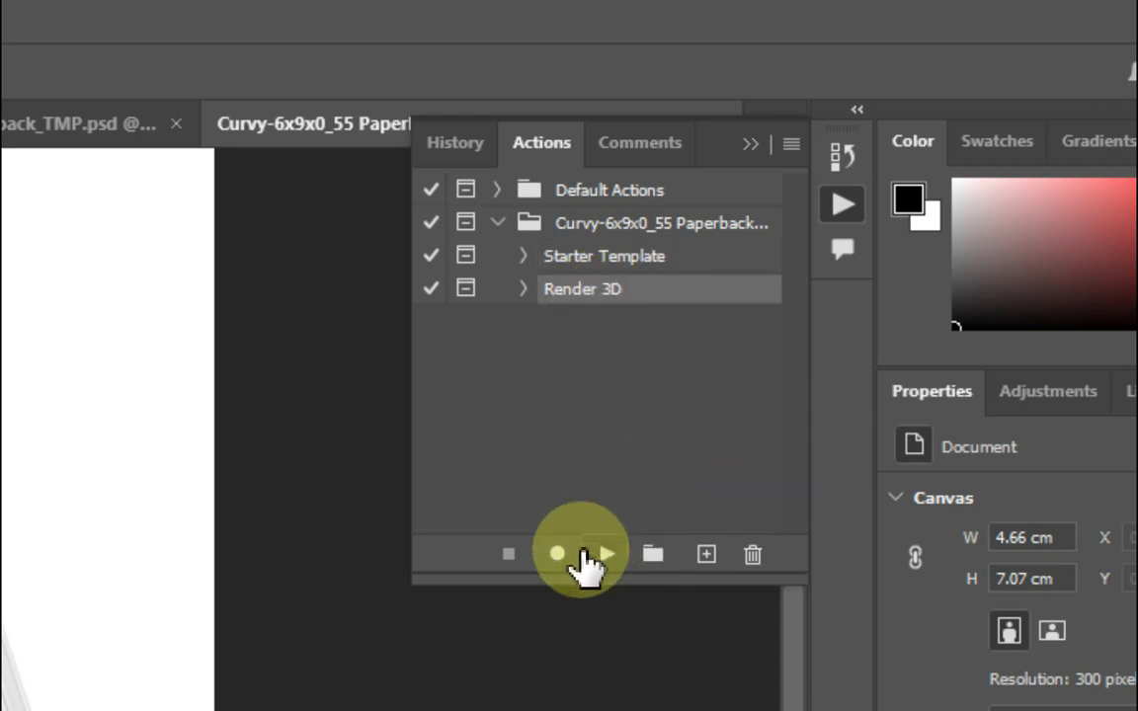